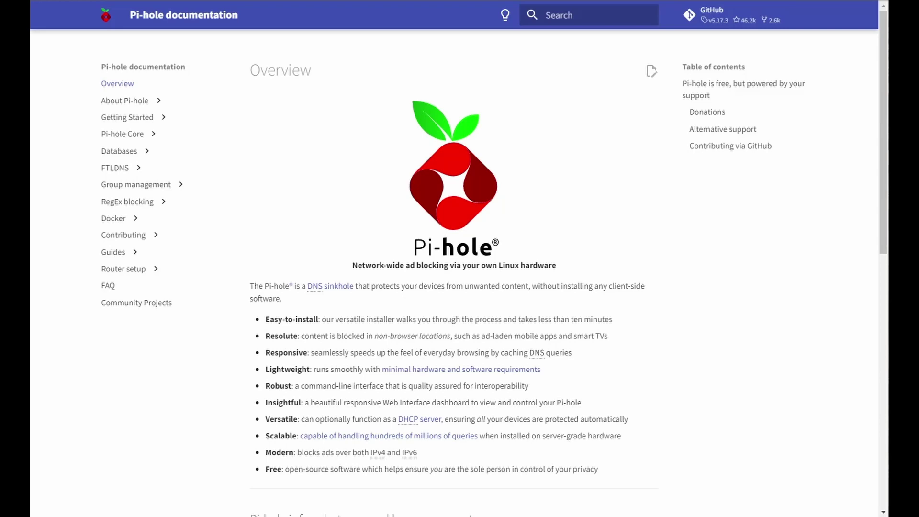
# - Check VM 204's hardware list, then switch to the SSH terminal on the monitoring VM
pyautogui.click(239, 1)
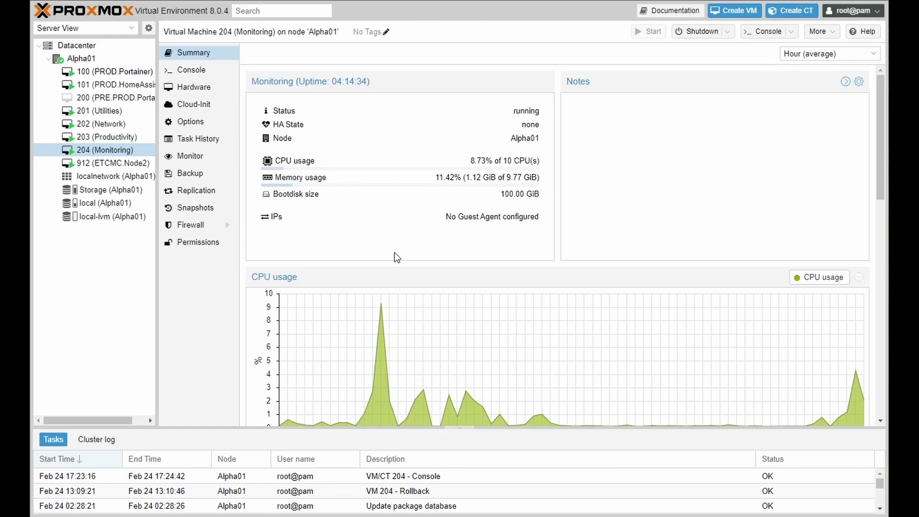
pyautogui.click(219, 90)
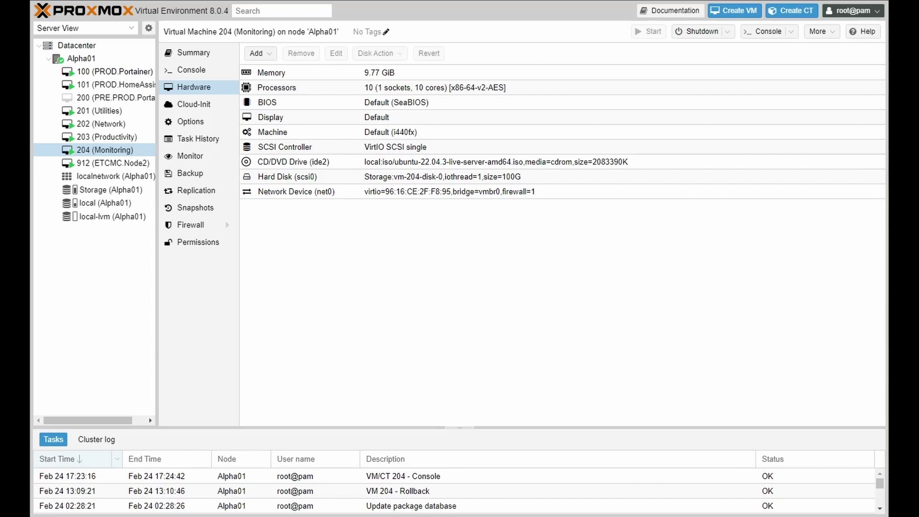
pyautogui.hotkey('alt', 'Tab')
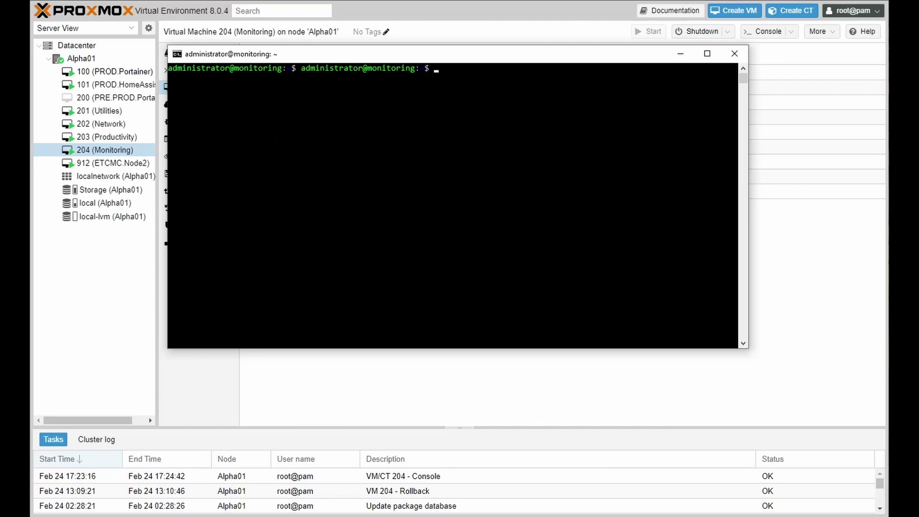
# - Update and upgrade system packages with apt, then install curl and git
pyautogui.click(392, 157)
pyautogui.rightClick(388, 159)
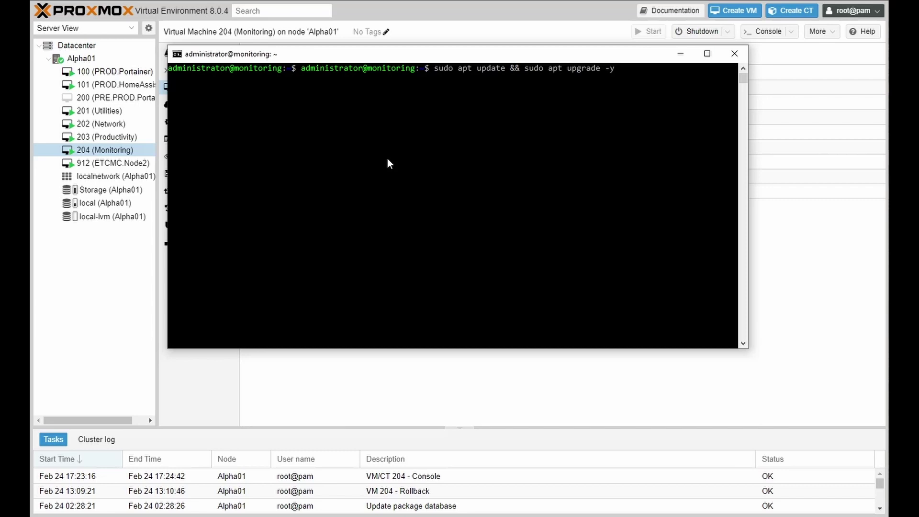
pyautogui.press('Return')
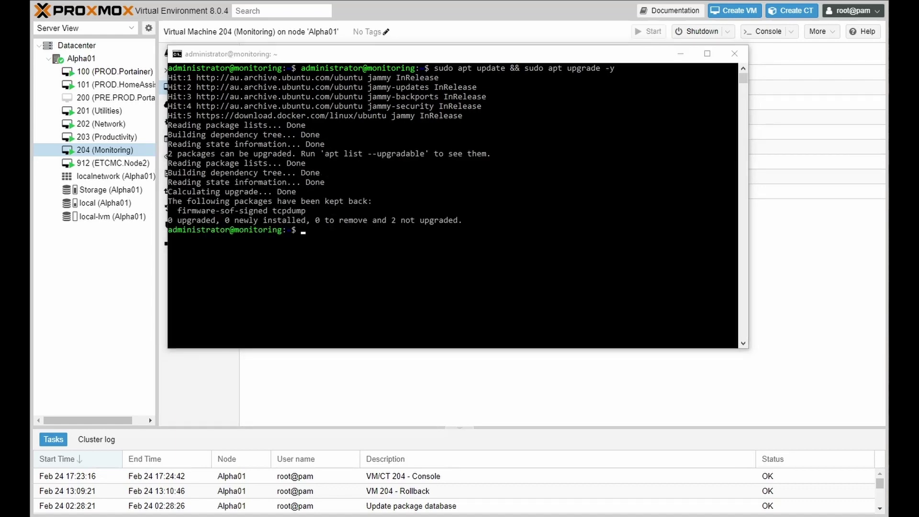
pyautogui.click(372, 237)
pyautogui.rightClick(393, 254)
pyautogui.press('Return')
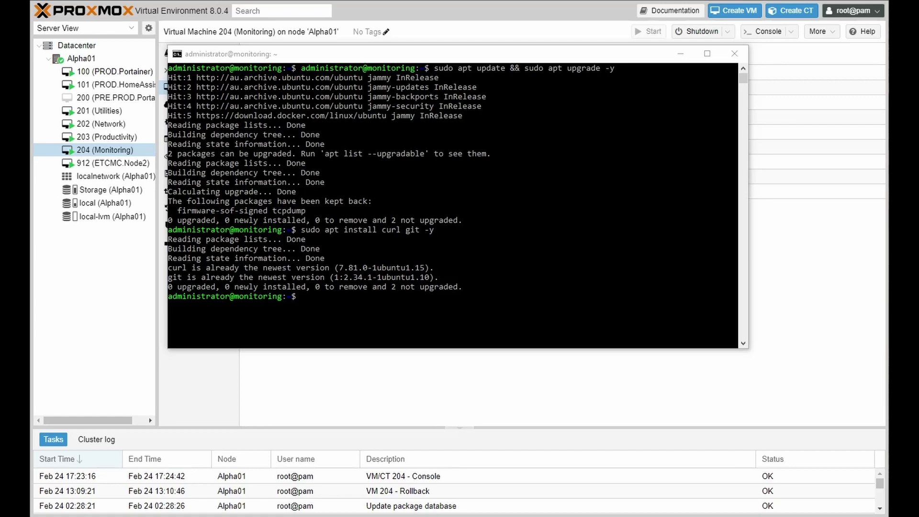
pyautogui.click(448, 268)
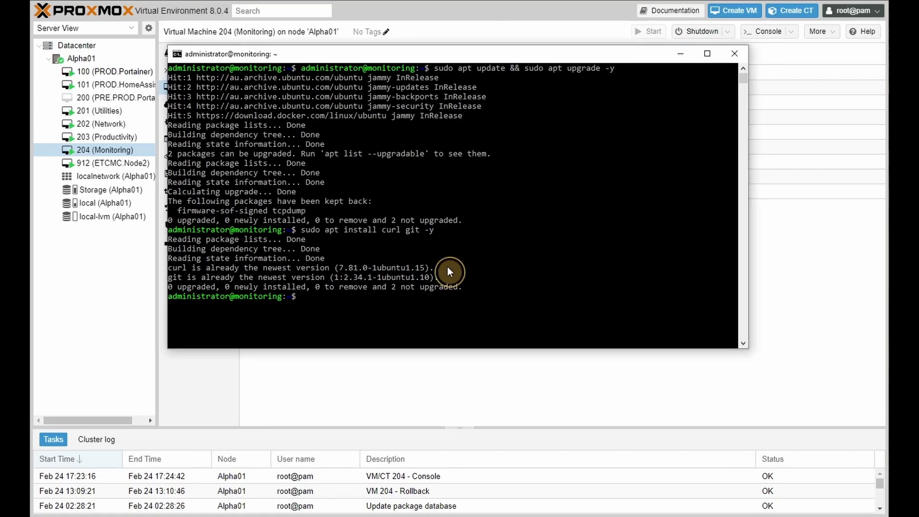
pyautogui.rightClick(435, 274)
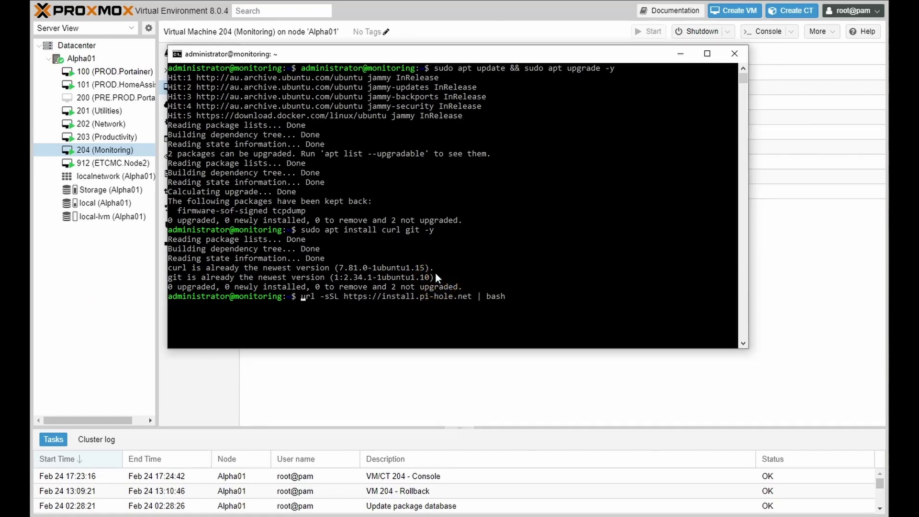
pyautogui.write('c')
pyautogui.press('Return')
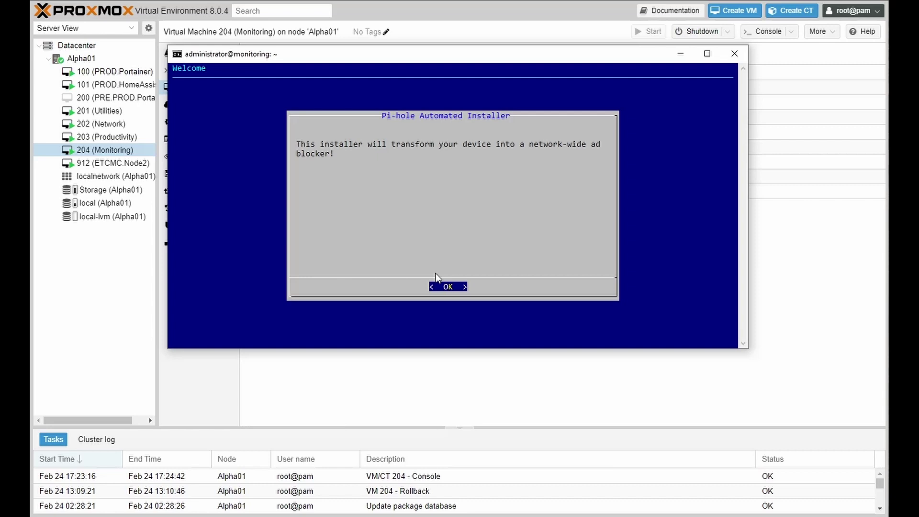
# - Get past the installer's welcome, donation and static IP screens, choosing Continue
pyautogui.press('Return')
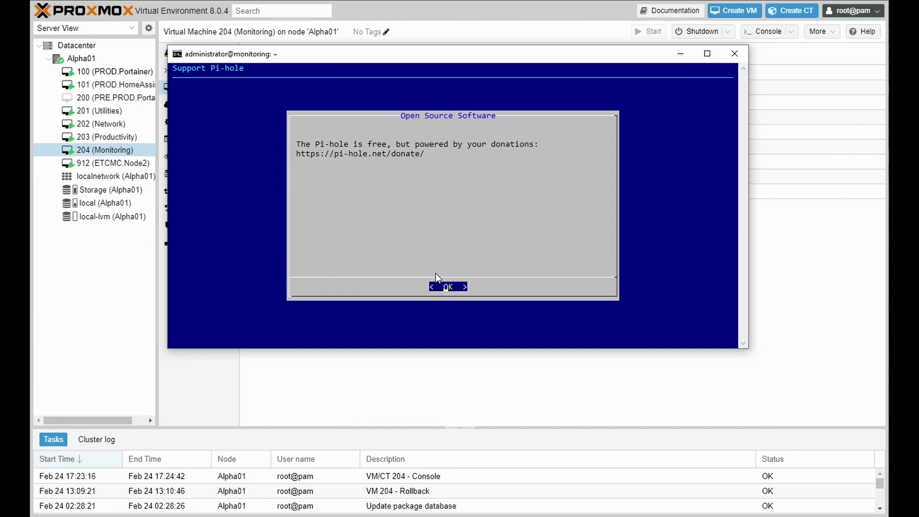
pyautogui.press('Return')
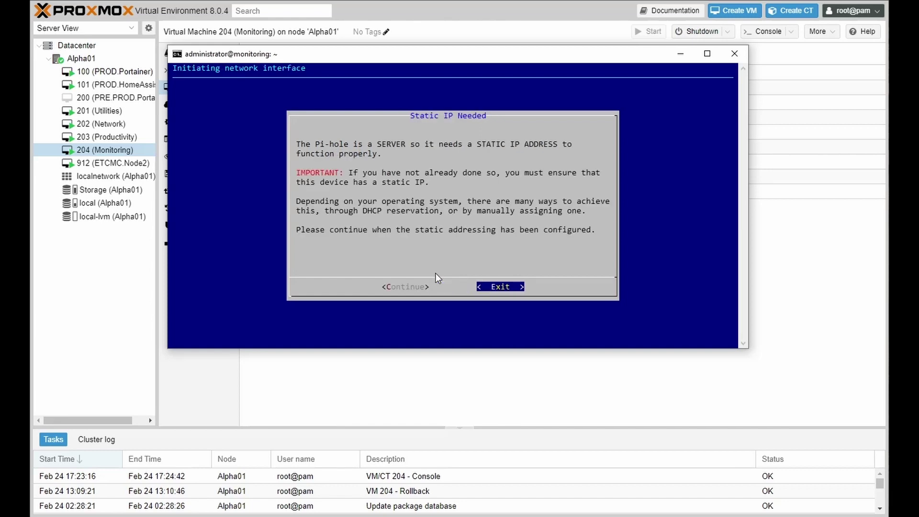
pyautogui.press('Left')
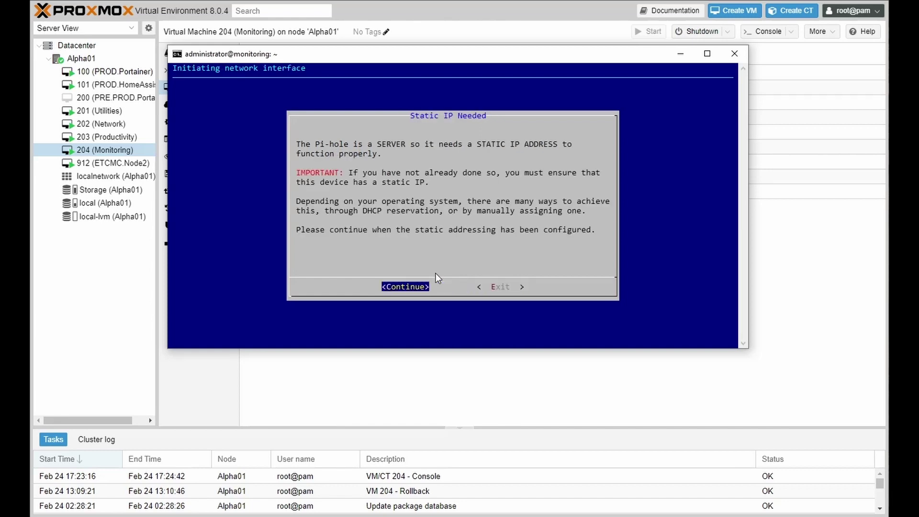
pyautogui.press('Return')
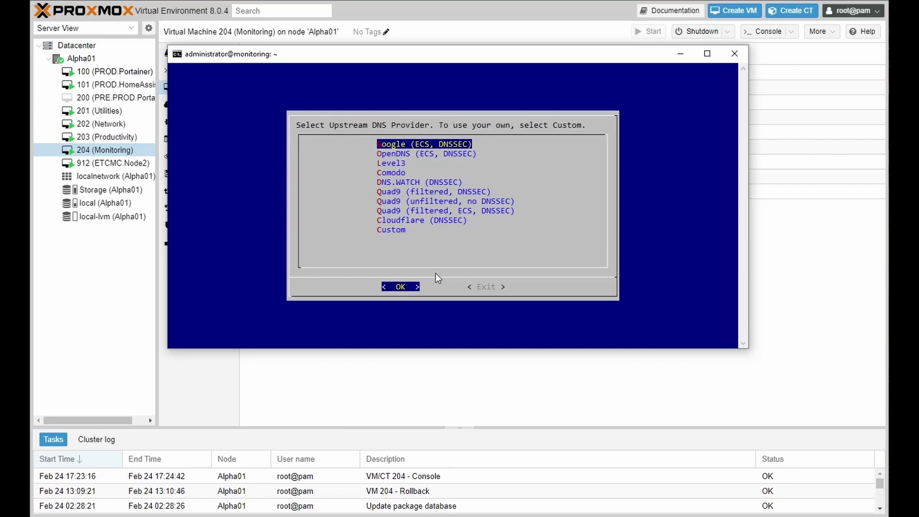
# - Choose Google upstream DNS, StevenBlack's list, web interface with lighttpd, and query logging
pyautogui.press('Return')
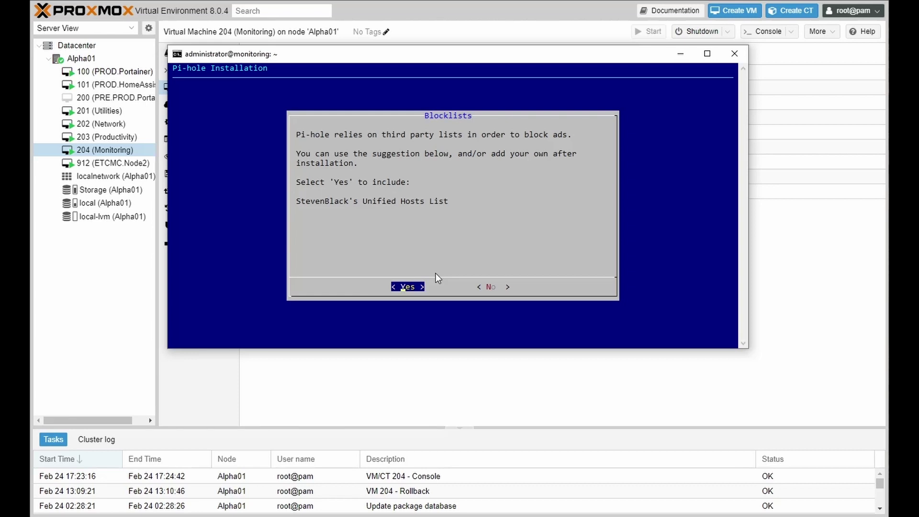
pyautogui.press('Return')
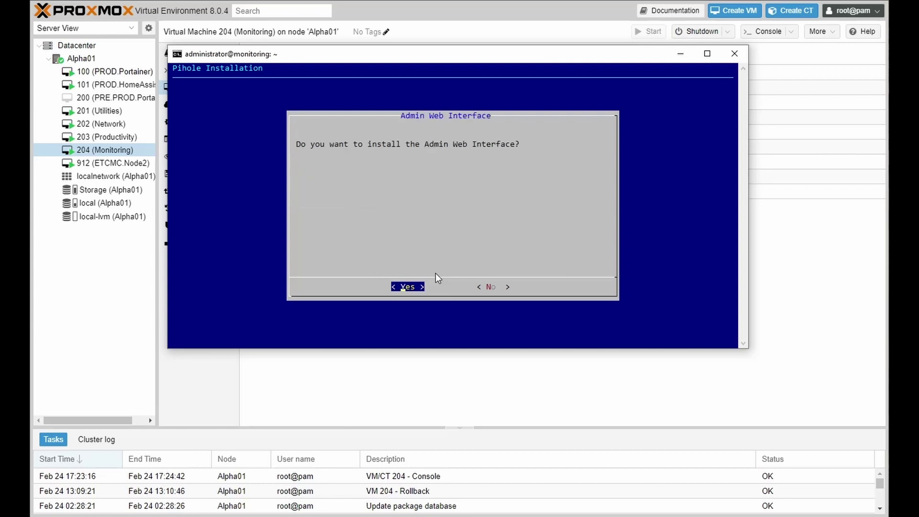
pyautogui.press('Return')
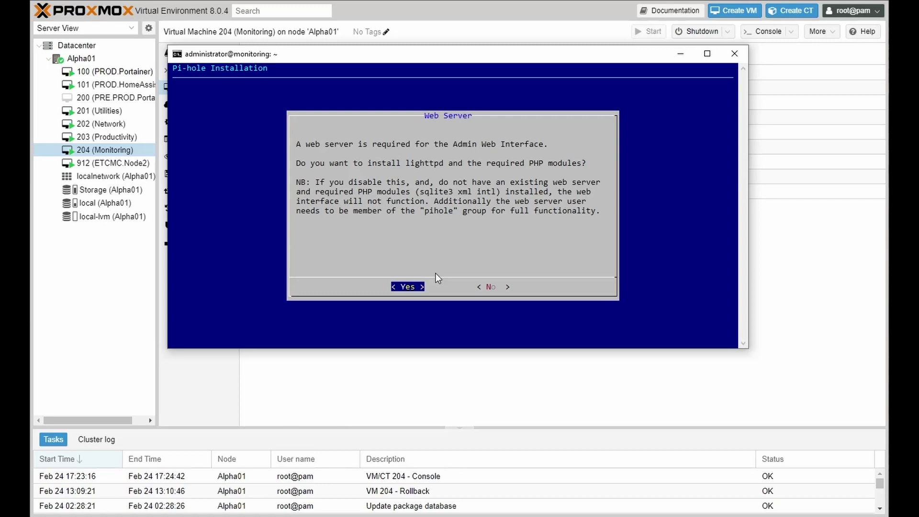
pyautogui.press('Return')
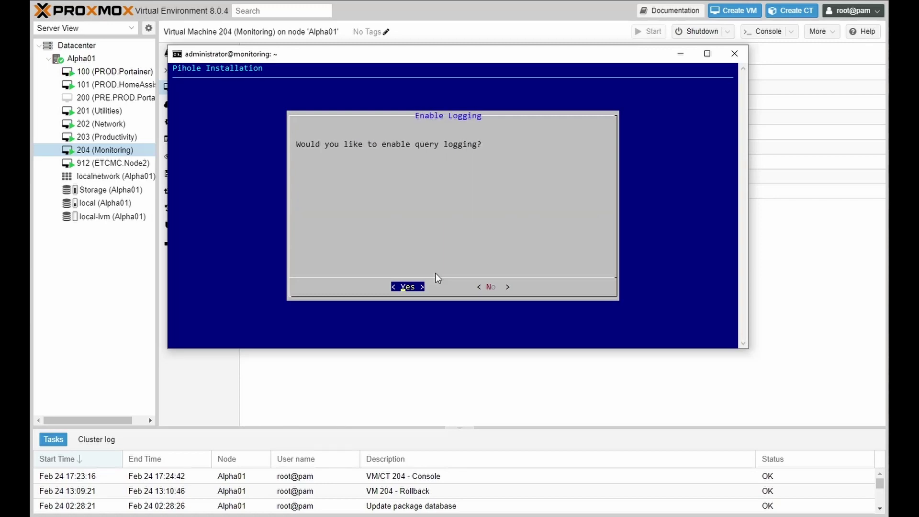
pyautogui.press('Return')
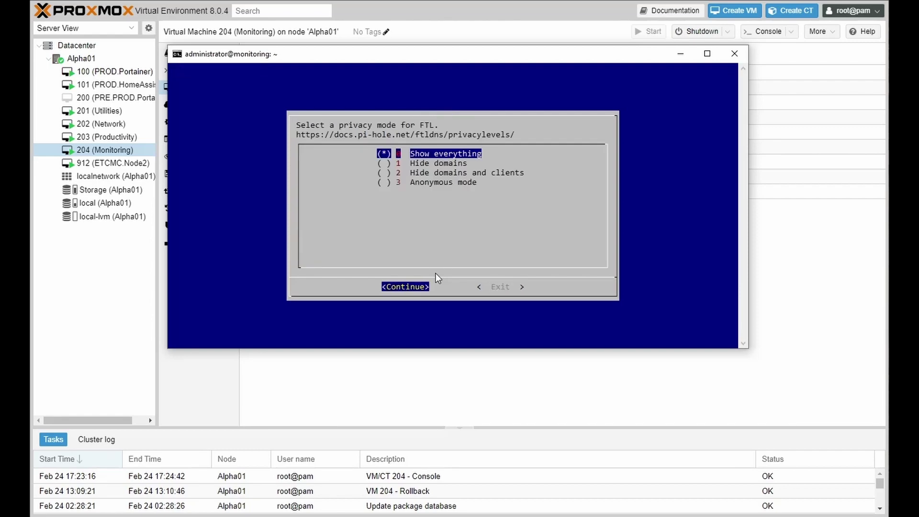
# - Keep Show everything privacy mode, let installation finish at 10.10.10.24, and dismiss the summary
pyautogui.press('Return')
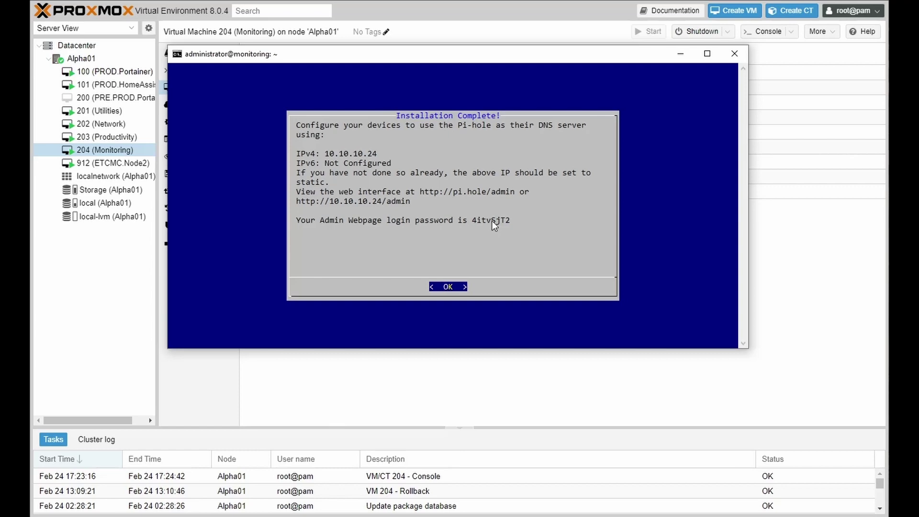
pyautogui.press('Return')
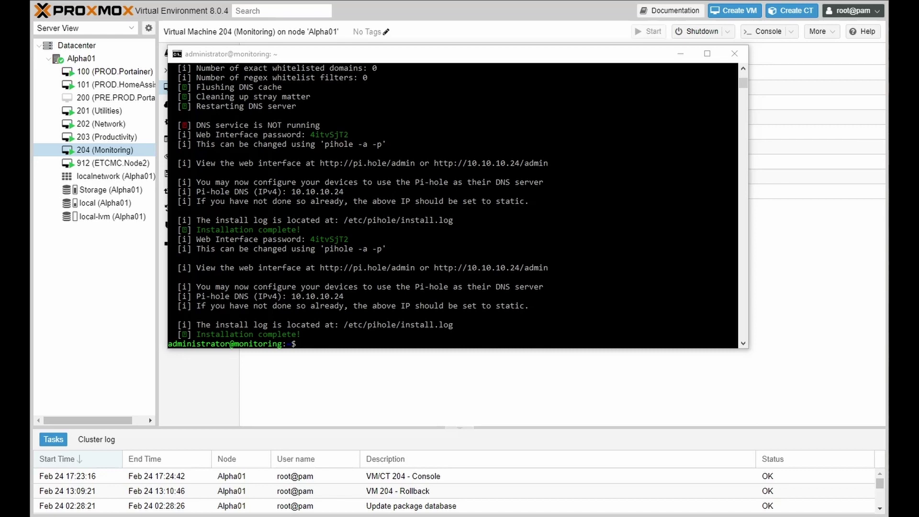
# - Create /etc/systemd/system/pihole-update.service in vi with the pasted unit and save with :wq!
pyautogui.click(389, 312)
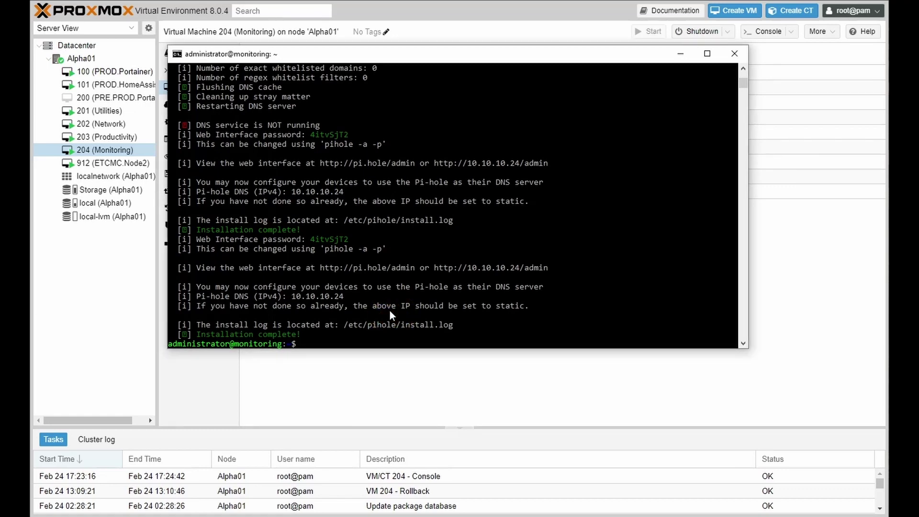
pyautogui.rightClick(388, 311)
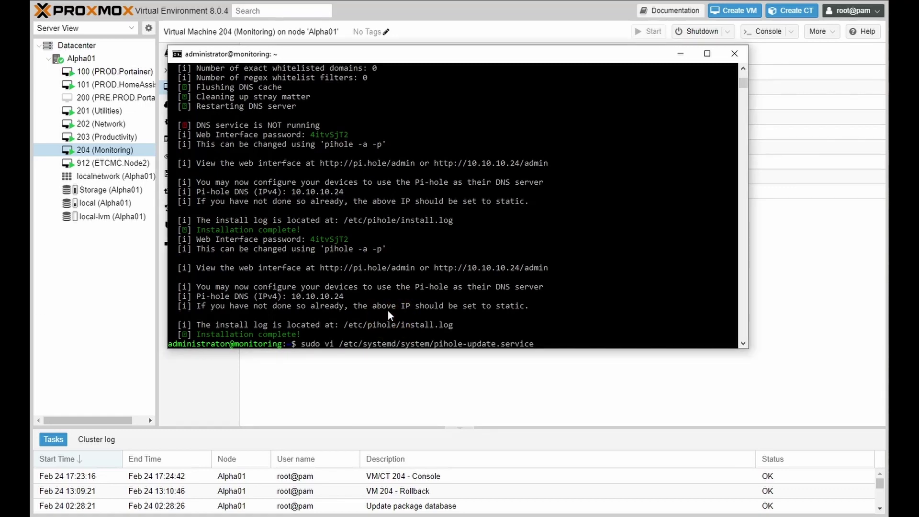
pyautogui.press('Return')
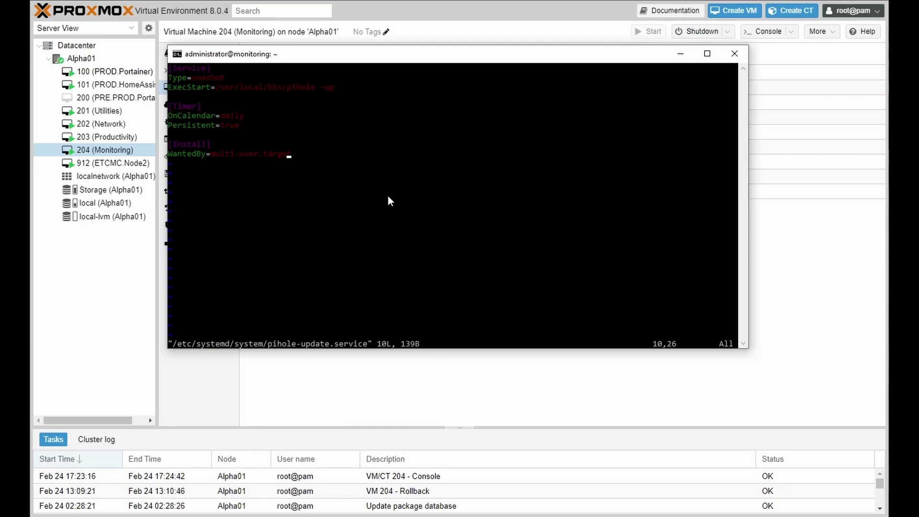
pyautogui.write(':')
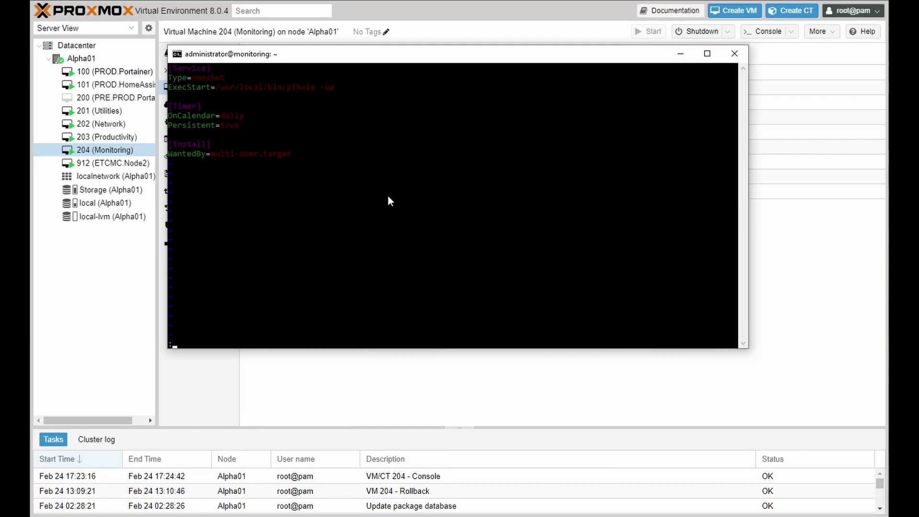
pyautogui.write('wq!')
pyautogui.press('Return')
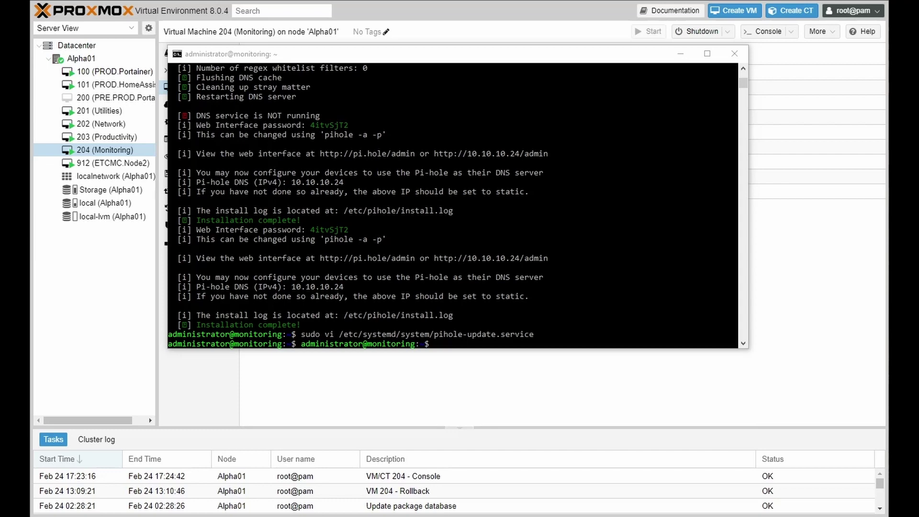
# - Reload systemd, then start and enable pihole-update.service
pyautogui.click(375, 306)
pyautogui.rightClick(375, 306)
pyautogui.press('Return')
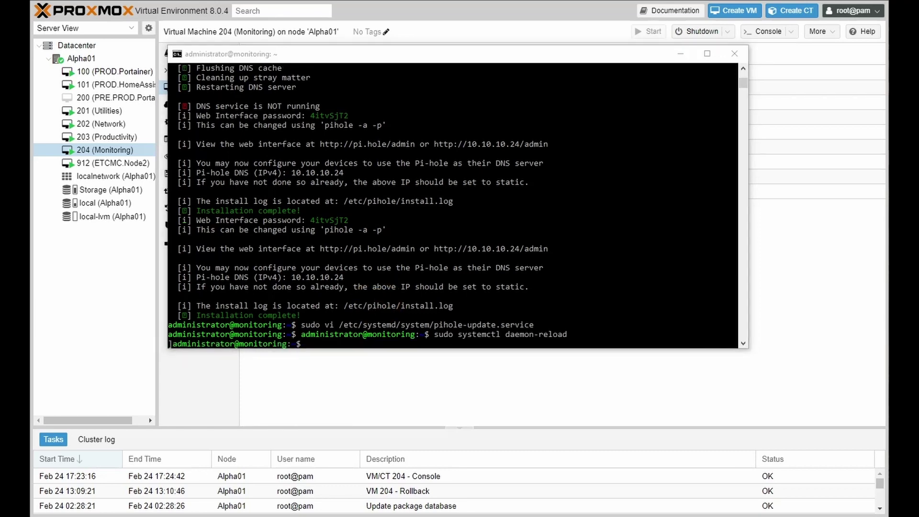
pyautogui.click(402, 306)
pyautogui.rightClick(402, 305)
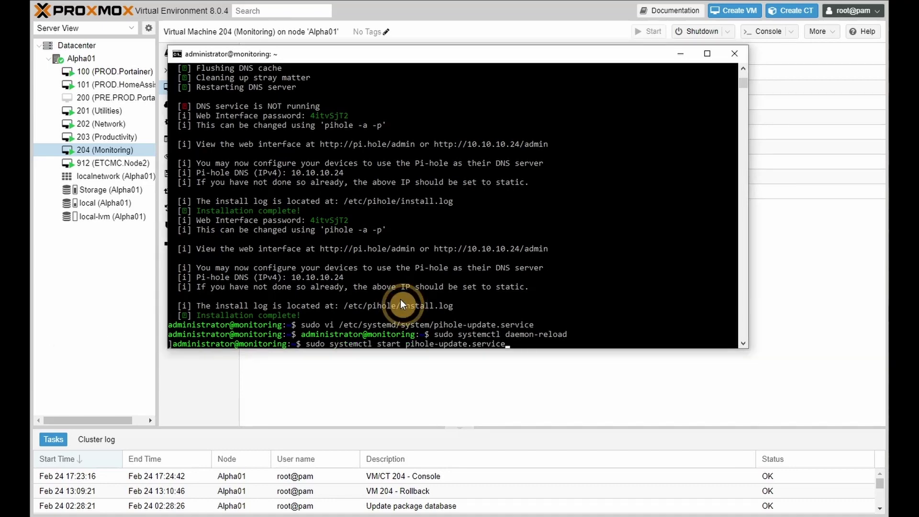
pyautogui.press('Return')
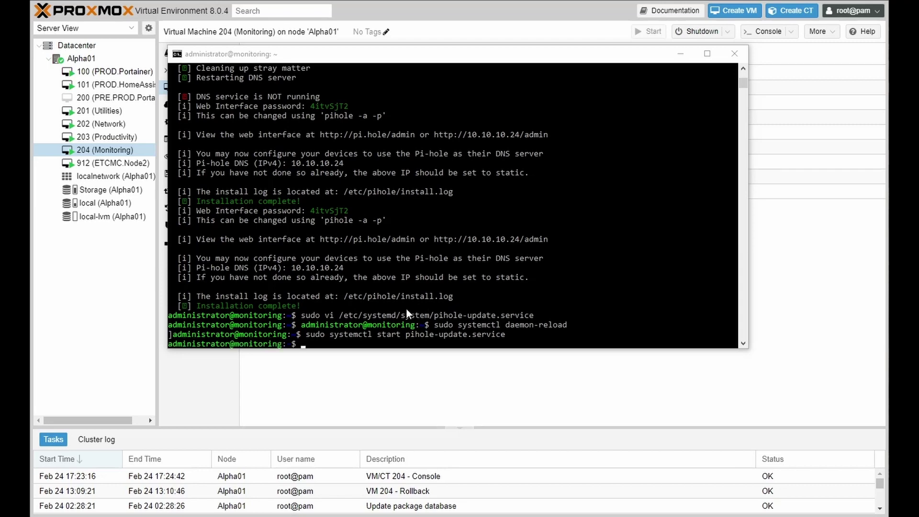
pyautogui.click(405, 309)
pyautogui.rightClick(403, 308)
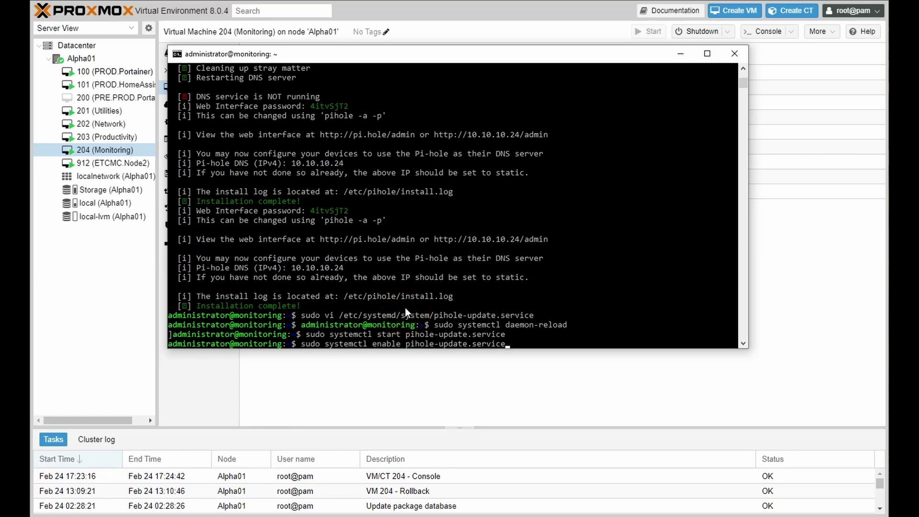
pyautogui.press('Return')
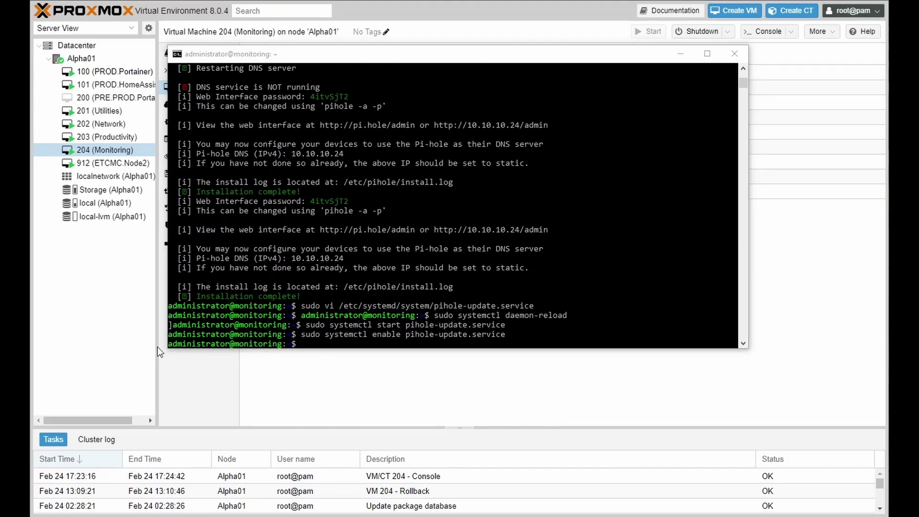
# - Run pihole -a -p and enter the new web admin password twice
pyautogui.click(378, 300)
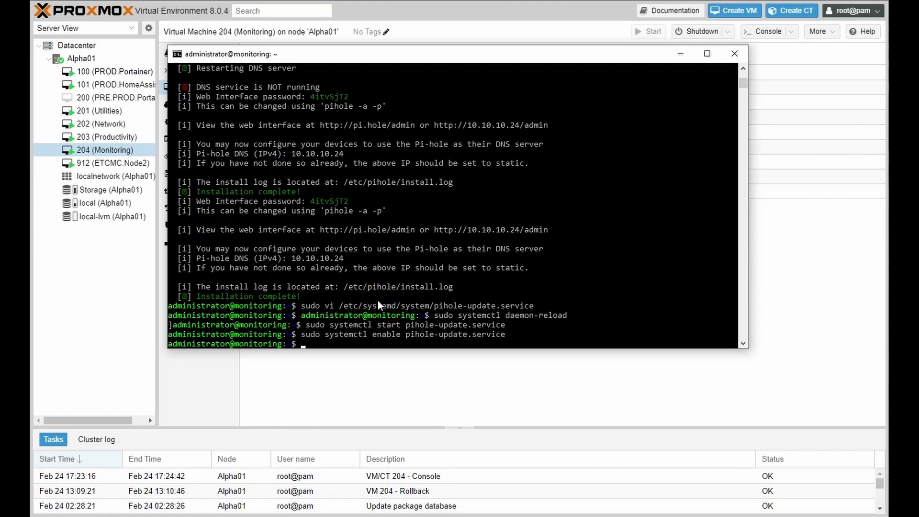
pyautogui.write('pihole -a -p')
pyautogui.press('Return')
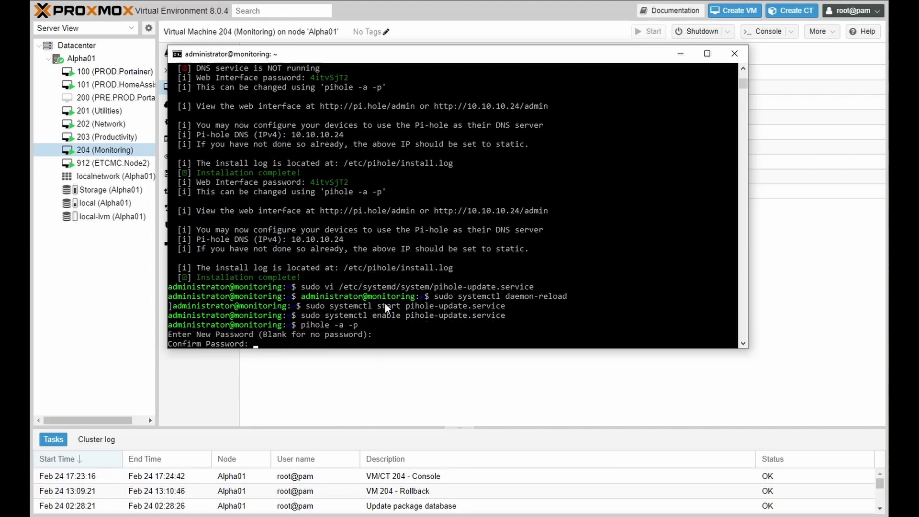
pyautogui.press('Return')
pyautogui.press('Return')
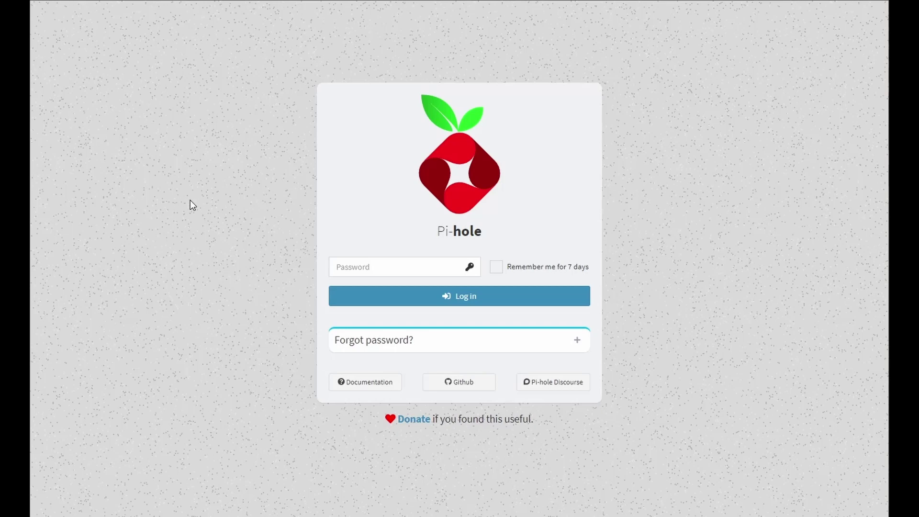
# - Log in to Pi-hole Admin with the password, decline saving it, and go to Adlists
pyautogui.click(389, 260)
pyautogui.write('*************')
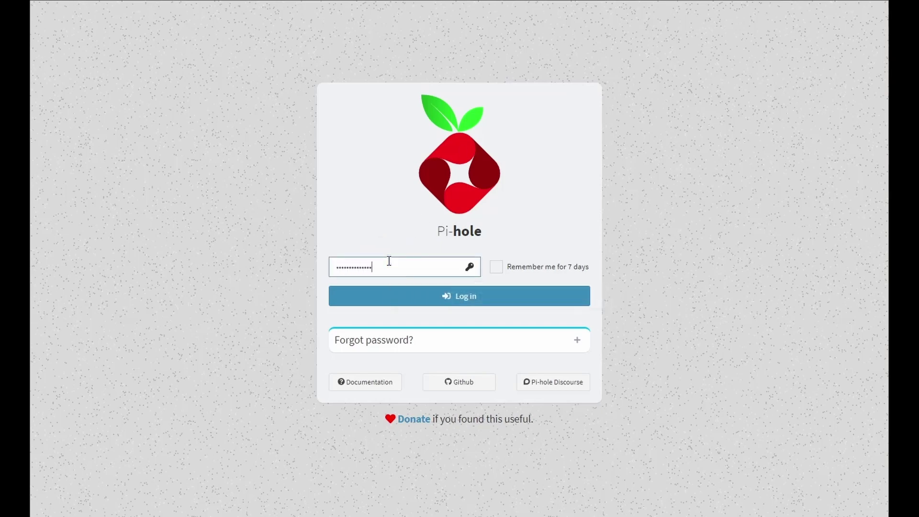
pyautogui.press('Return')
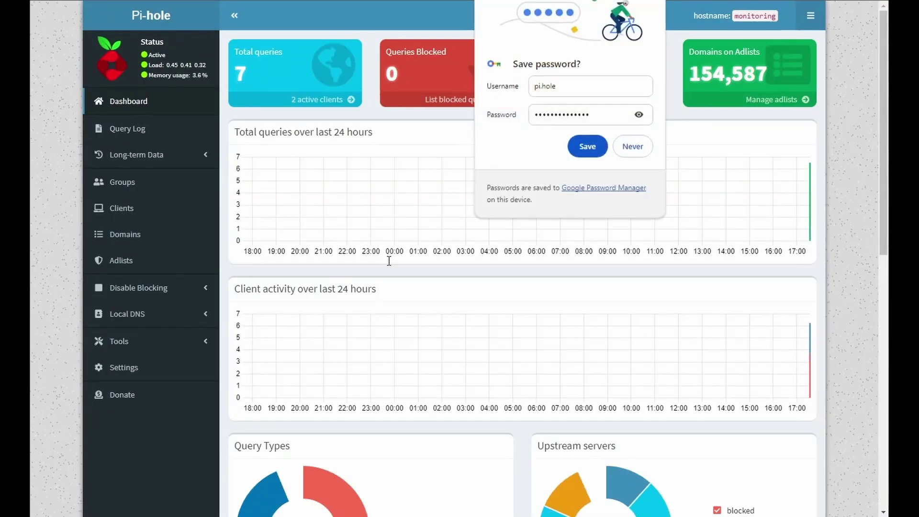
pyautogui.click(649, 3)
pyautogui.moveTo(525, 193)
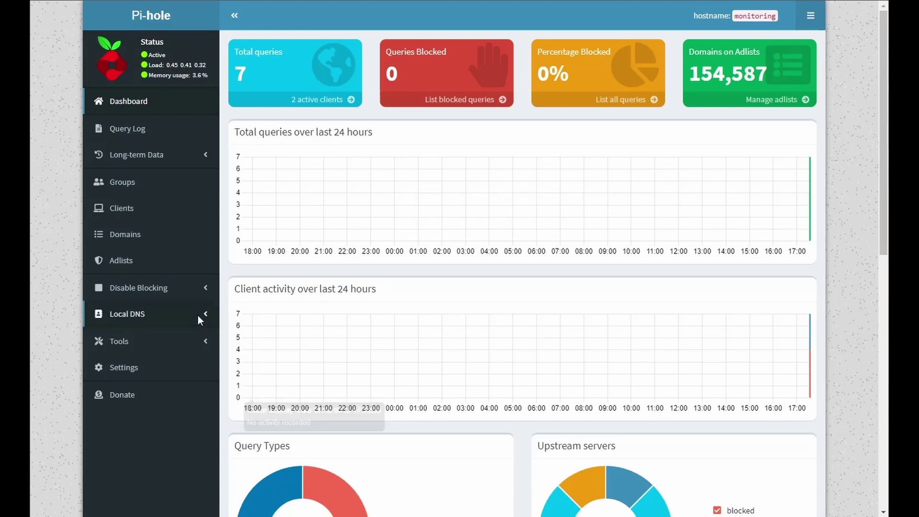
pyautogui.click(121, 266)
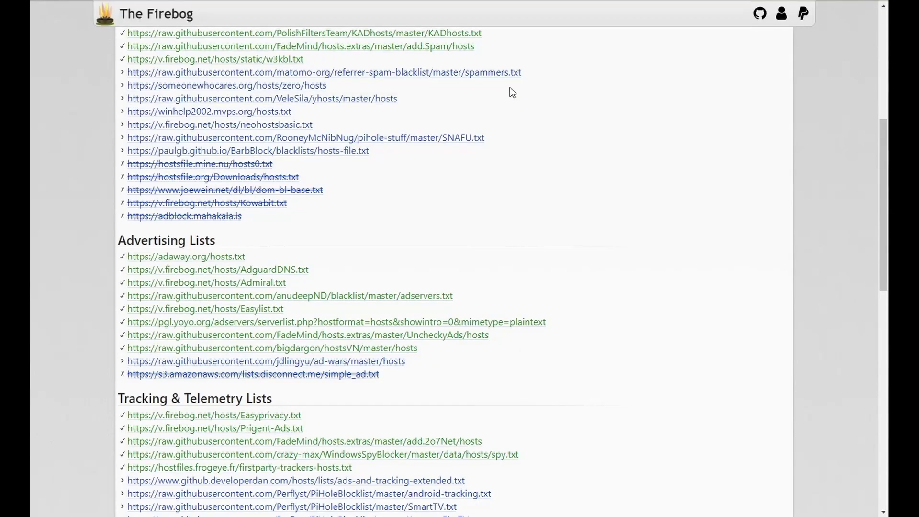
# - Scroll The Firebog to Suspicious Lists and select the KADhosts.txt URL
pyautogui.scroll(6, 510, 87)
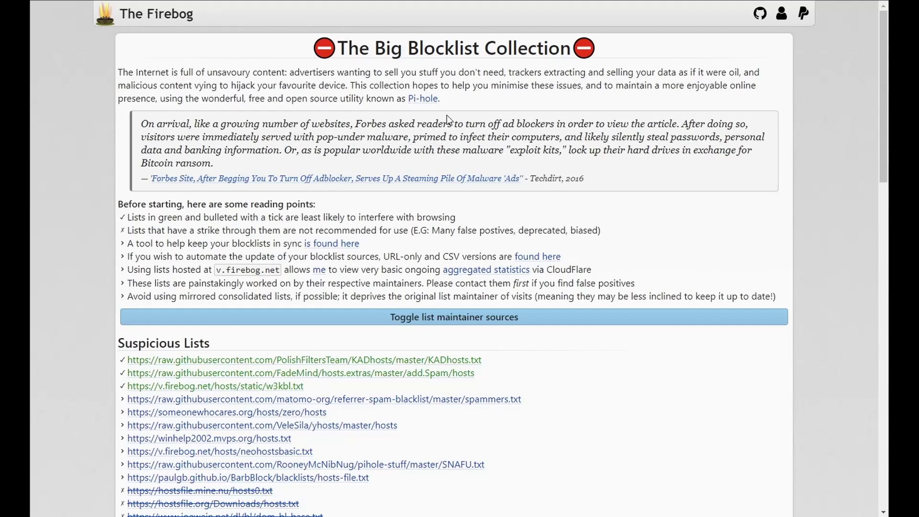
pyautogui.scroll(-2, 448, 116)
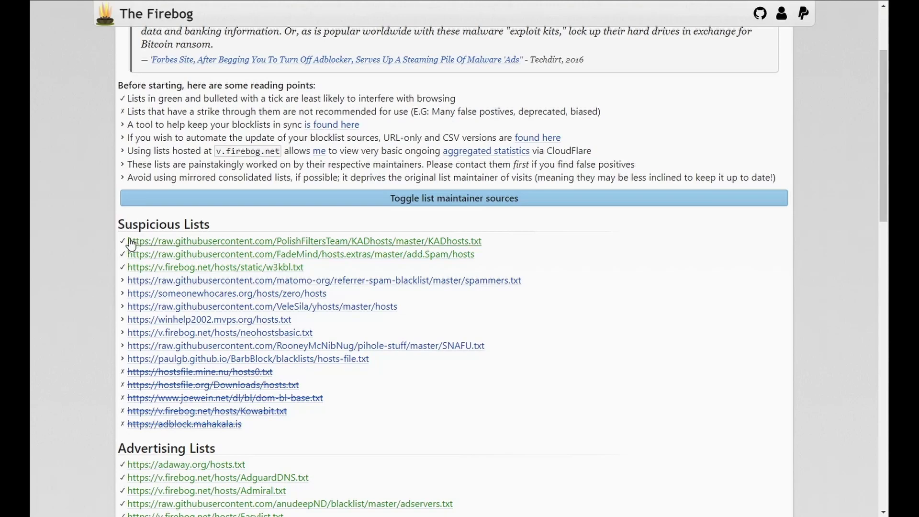
pyautogui.moveTo(490, 240); pyautogui.dragTo(127, 241)
pyautogui.hotkey('ctrl', 'c')
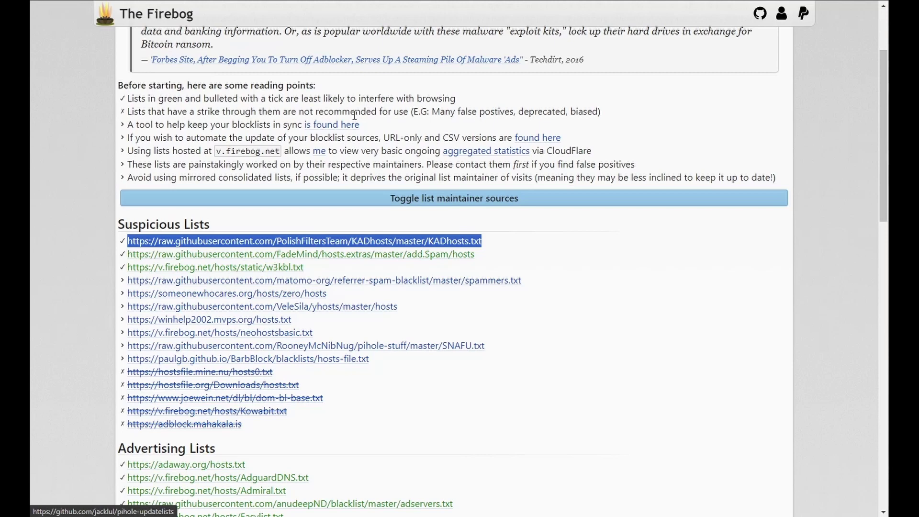
# - Add the KADhosts.txt adlist with the comment 'Suspicious 1'
pyautogui.hotkey('alt', 'Tab')
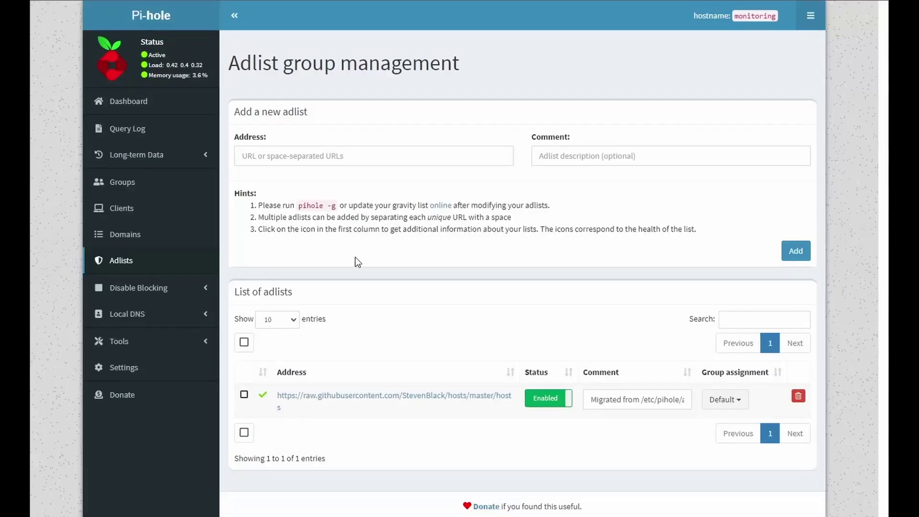
pyautogui.click(293, 154)
pyautogui.hotkey('ctrl', 'v')
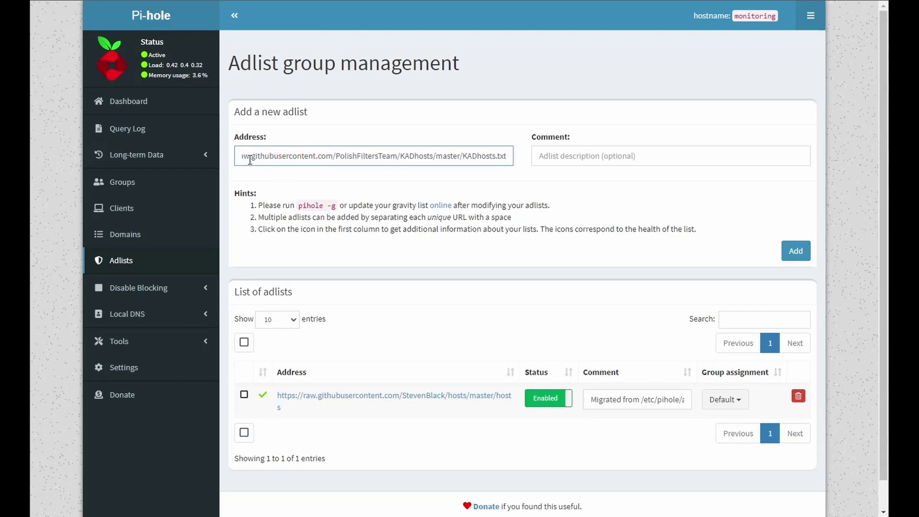
pyautogui.click(601, 157)
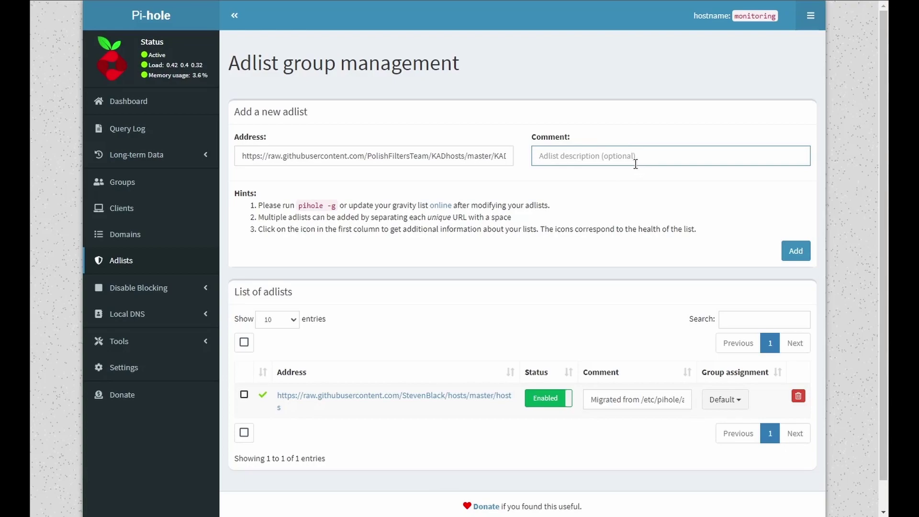
pyautogui.hotkey('ctrl', 'Tab')
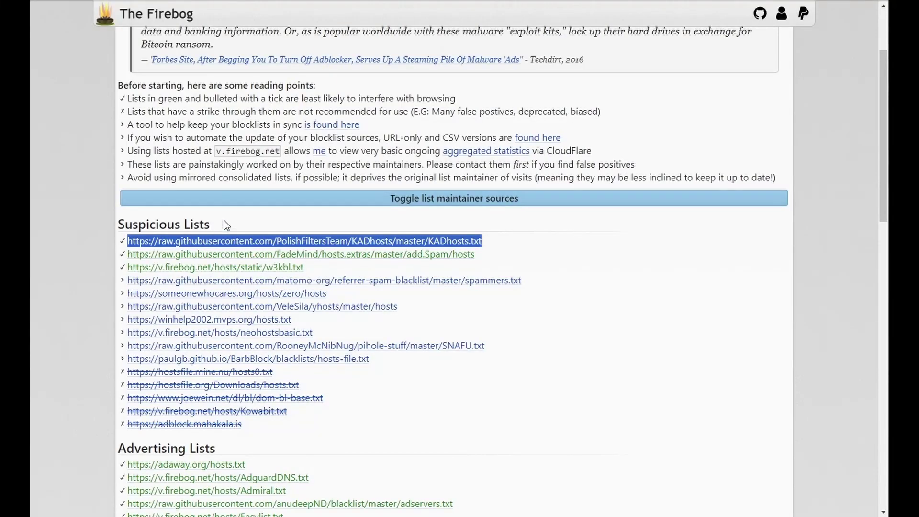
pyautogui.doubleClick(168, 224)
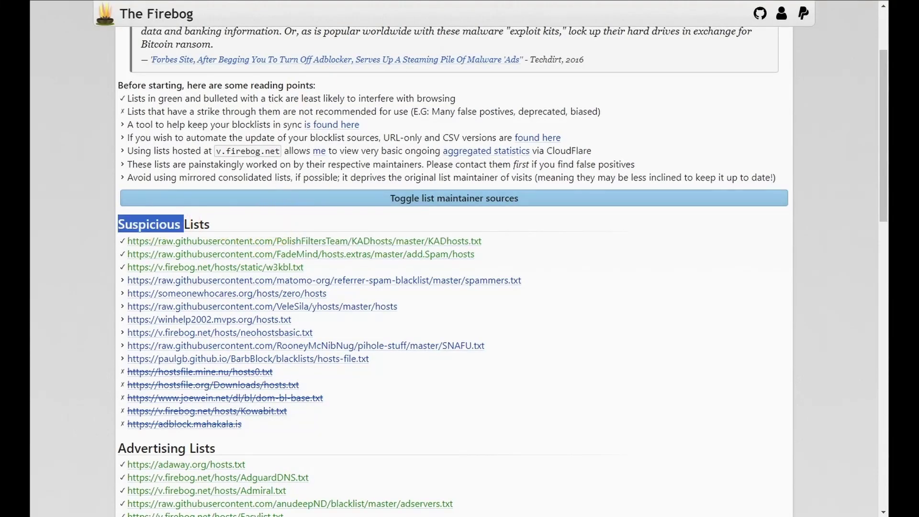
pyautogui.hotkey('ctrl', 'c')
pyautogui.hotkey('ctrl', 'Tab')
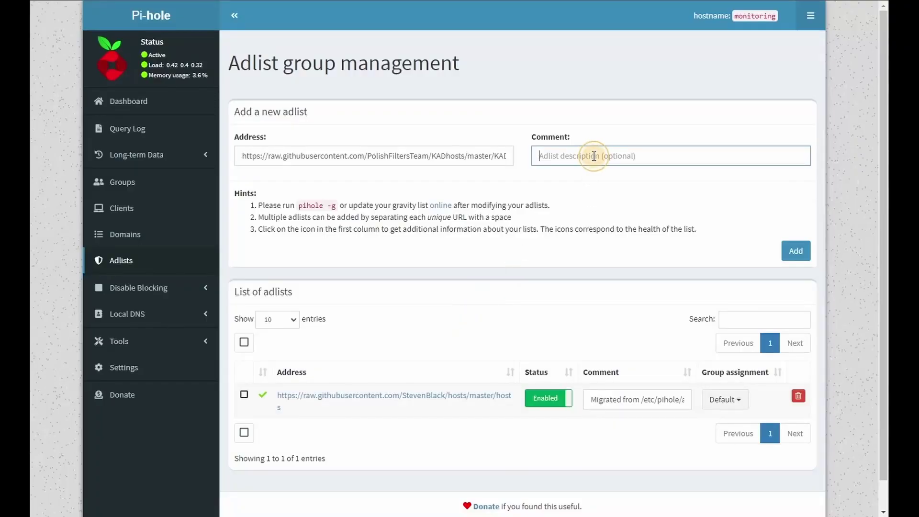
pyautogui.hotkey('ctrl', 'v')
pyautogui.write('1')
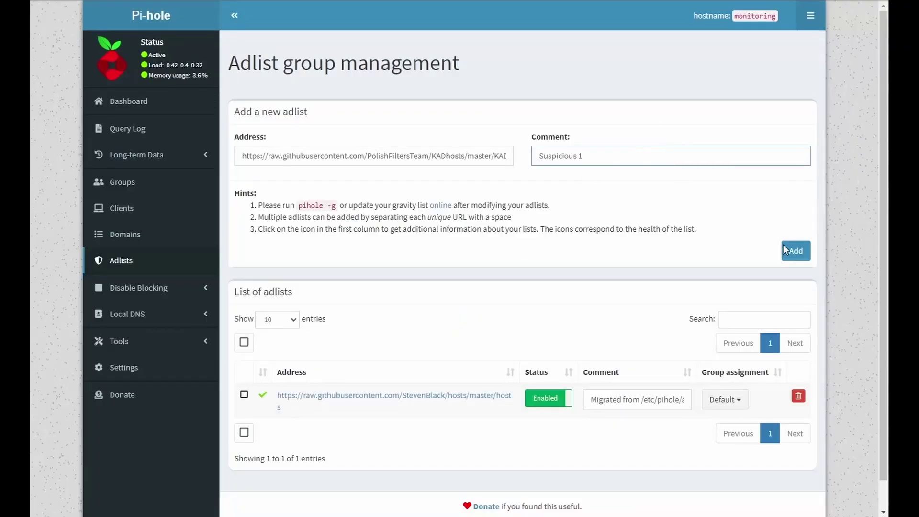
pyautogui.click(795, 250)
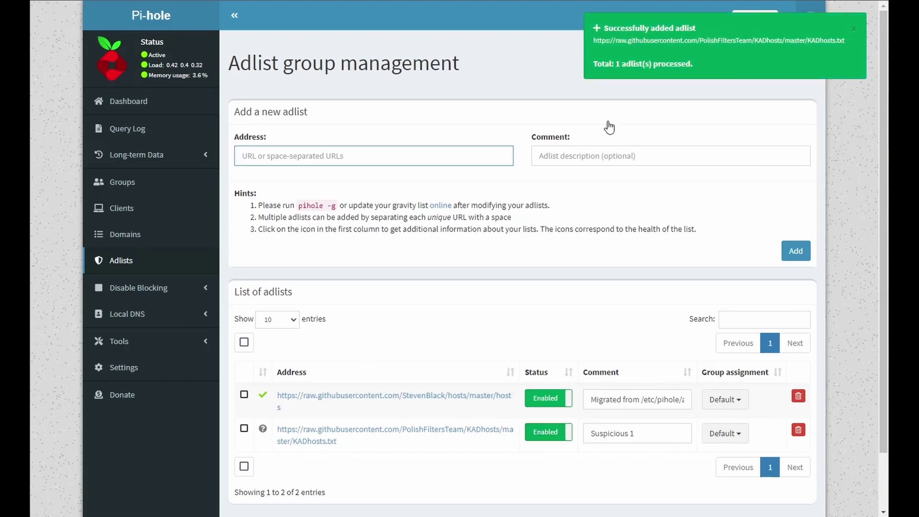
# - Add the FadeMind add.Spam hosts adlist with the comment 'Suspicious 2'
pyautogui.click(586, 153)
pyautogui.write('Suspicious 2')
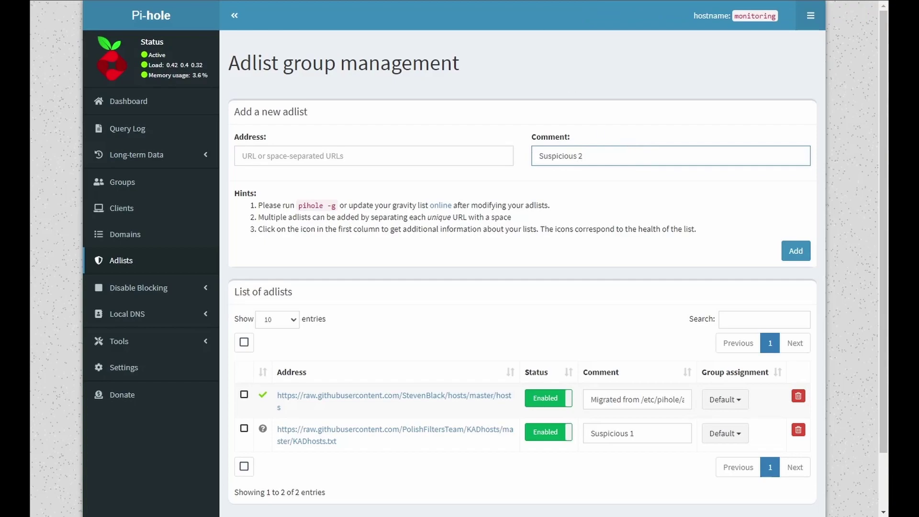
pyautogui.hotkey('alt', 'Tab')
pyautogui.moveTo(474, 254); pyautogui.dragTo(125, 254)
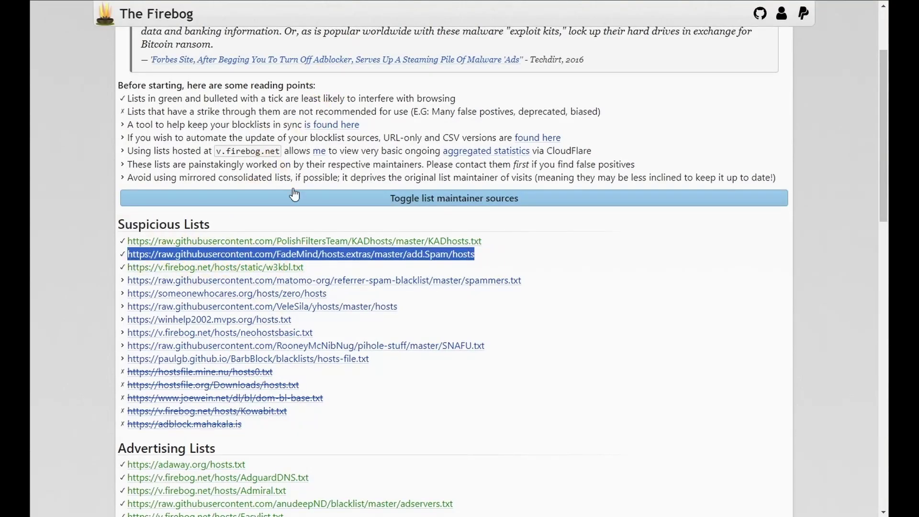
pyautogui.hotkey('alt', 'Tab')
pyautogui.click(365, 156)
pyautogui.hotkey('ctrl', 'v')
pyautogui.click(794, 251)
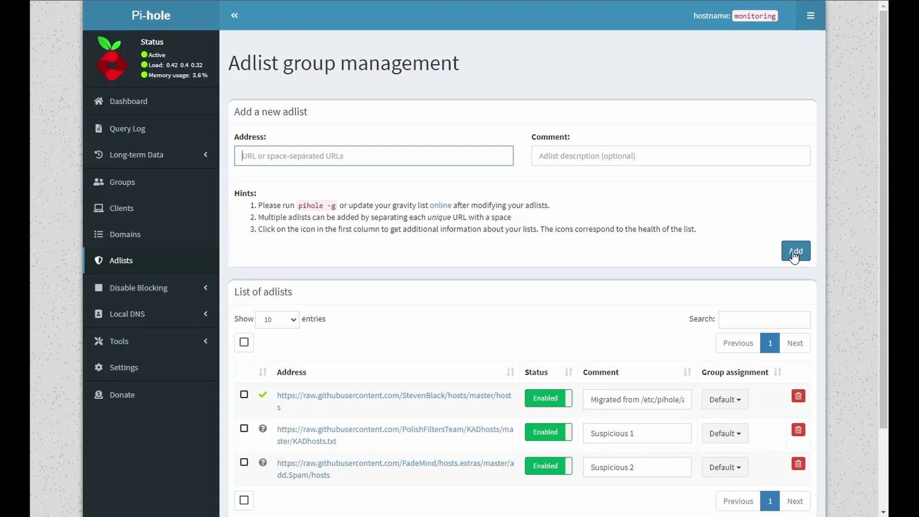
pyautogui.hotkey('ctrl', 'Tab')
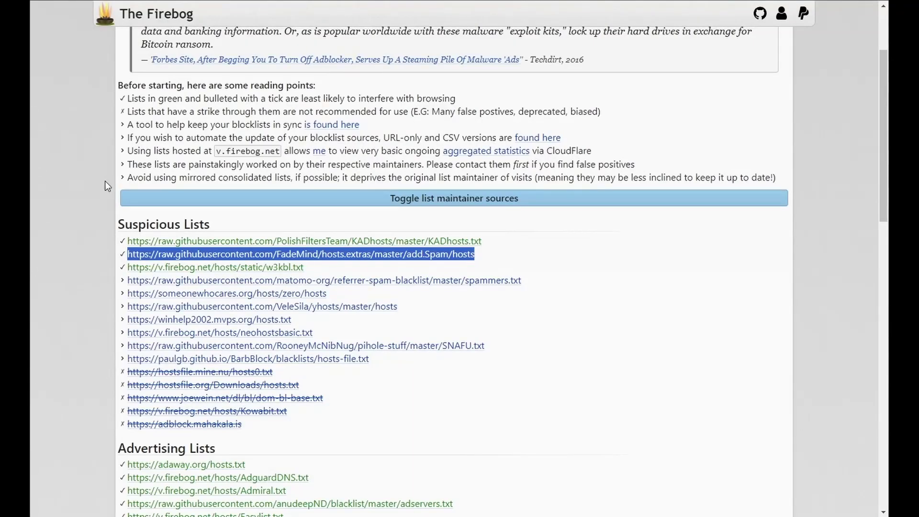
# - Clear the URL selection and scroll through The Firebog's remaining blocklist categories
pyautogui.click(93, 222)
pyautogui.scroll(-4, 168, 202)
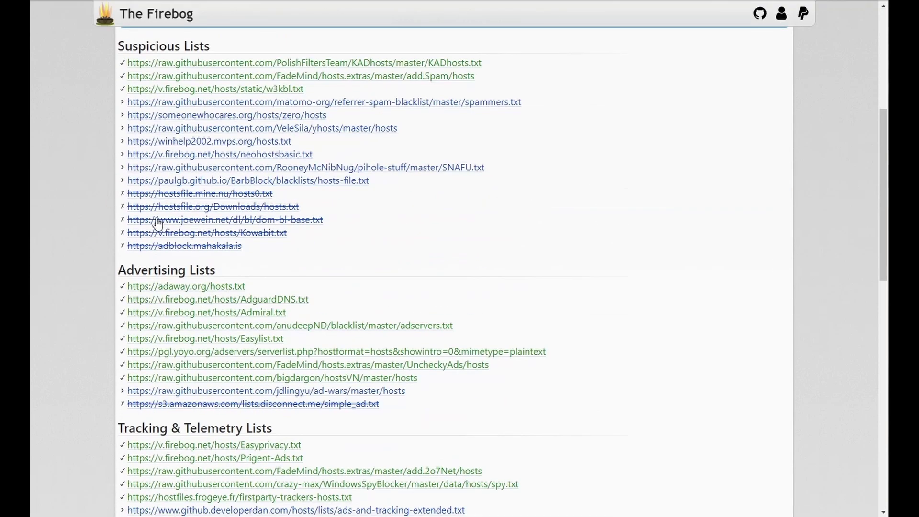
pyautogui.scroll(-4, 96, 214)
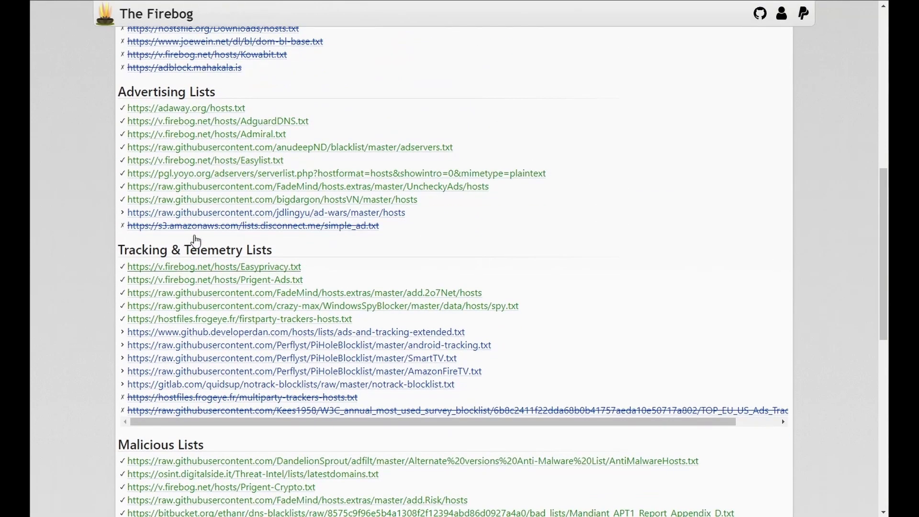
pyautogui.scroll(-10, 95, 190)
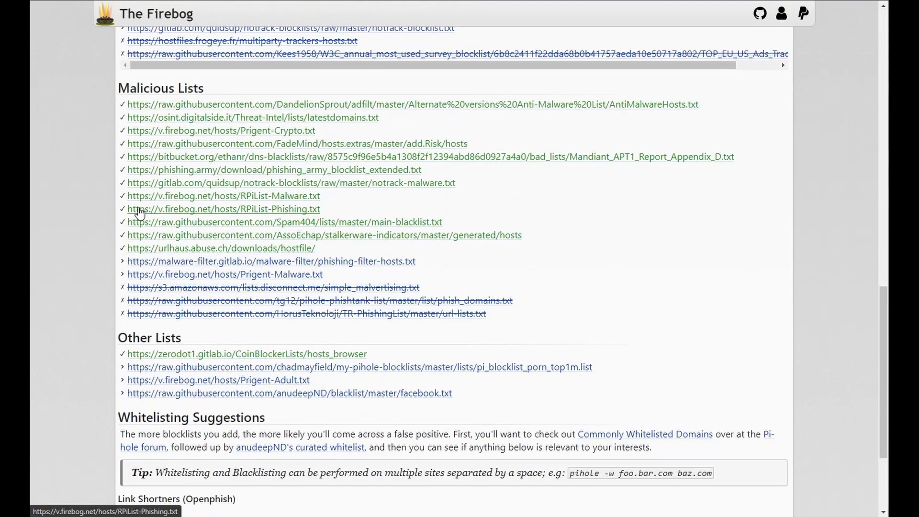
pyautogui.scroll(20, 132, 218)
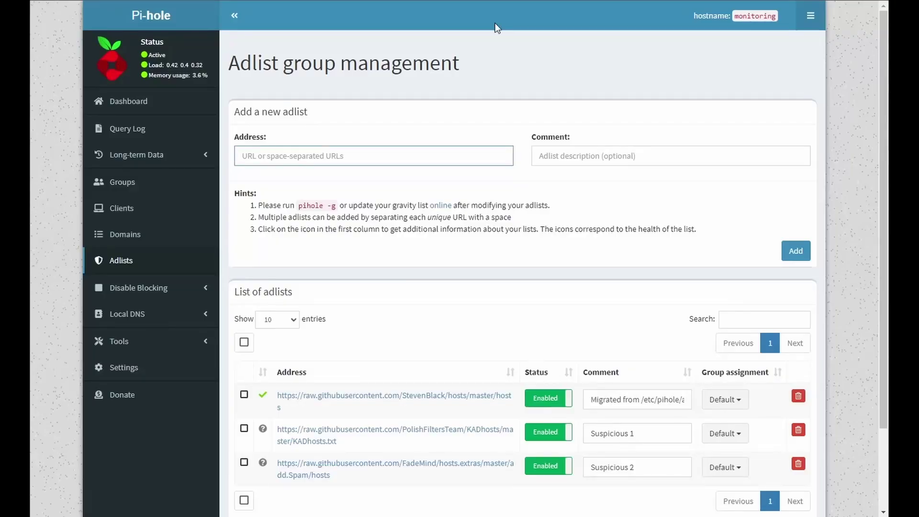
pyautogui.scroll(-2, 479, 268)
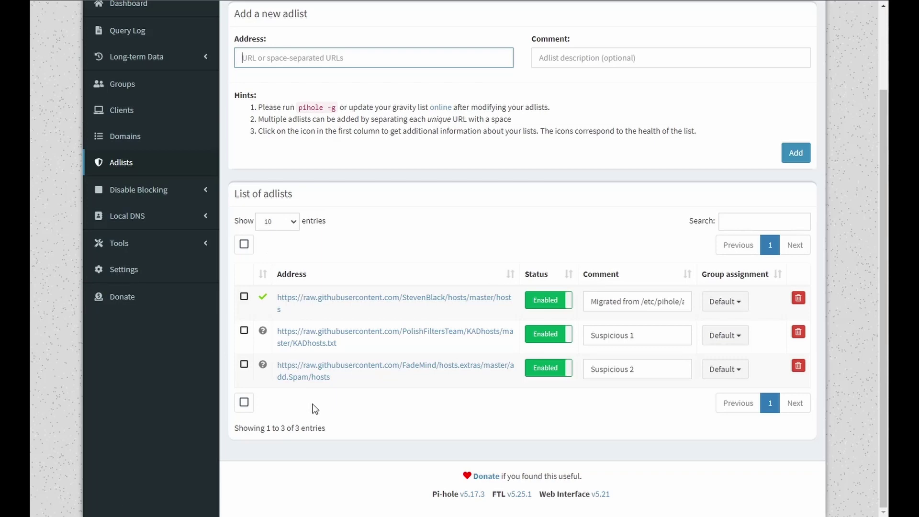
pyautogui.scroll(2, 390, 349)
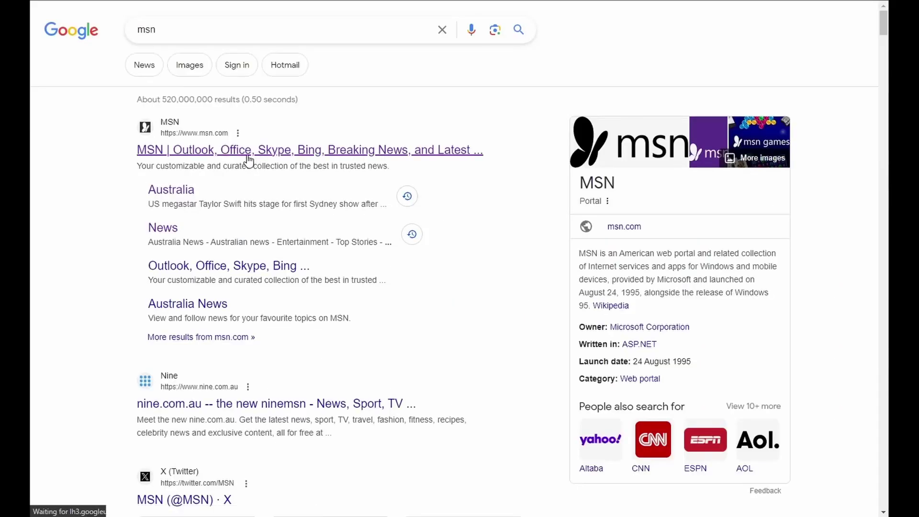
# - Open the MSN home page from the Google results and scroll to check its ads
pyautogui.click(247, 156)
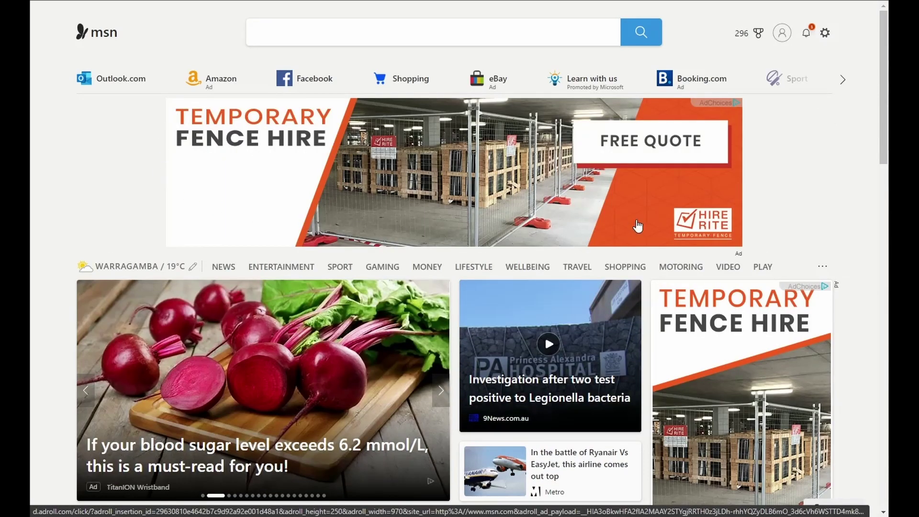
pyautogui.scroll(-1, 722, 253)
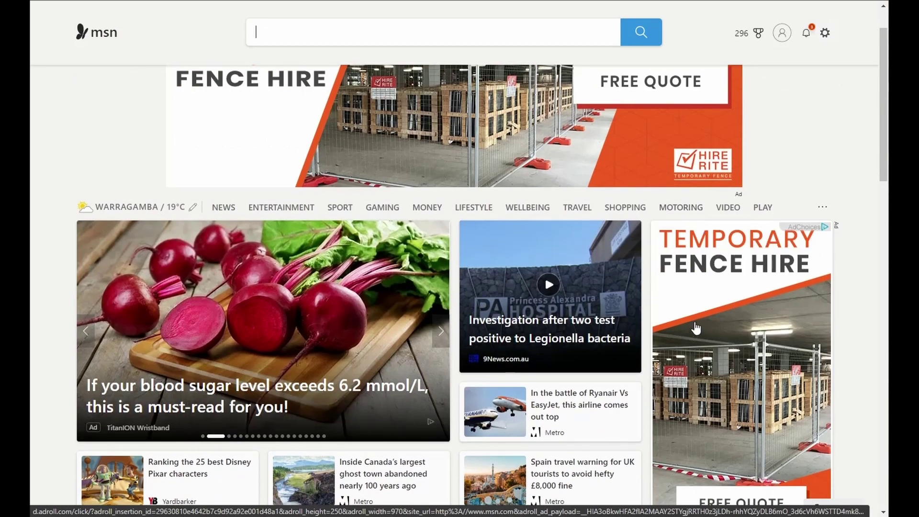
pyautogui.scroll(1, 701, 315)
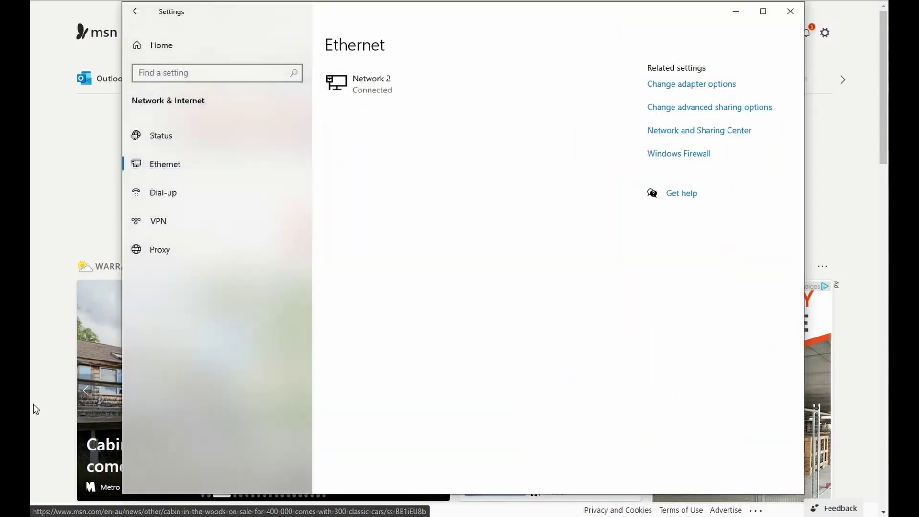
# - Get to the Network and Sharing Center from the Windows network settings
pyautogui.click(708, 108)
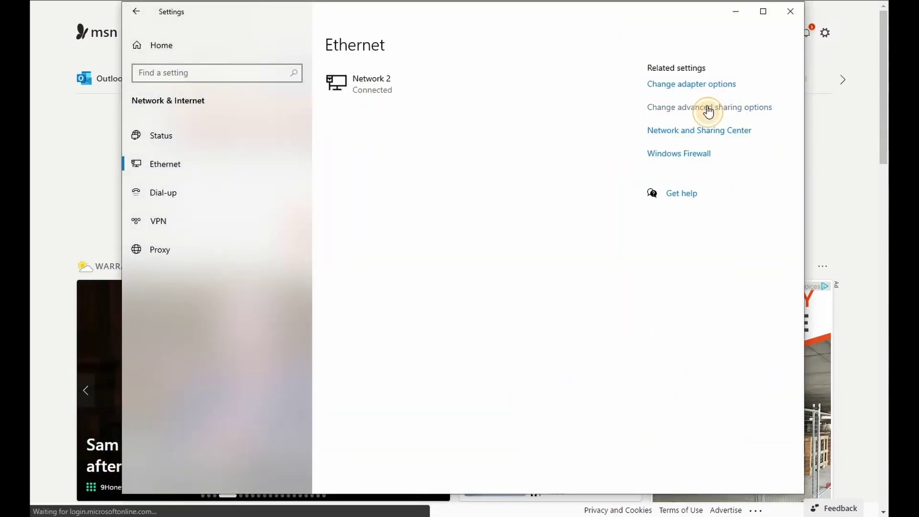
pyautogui.click(715, 88)
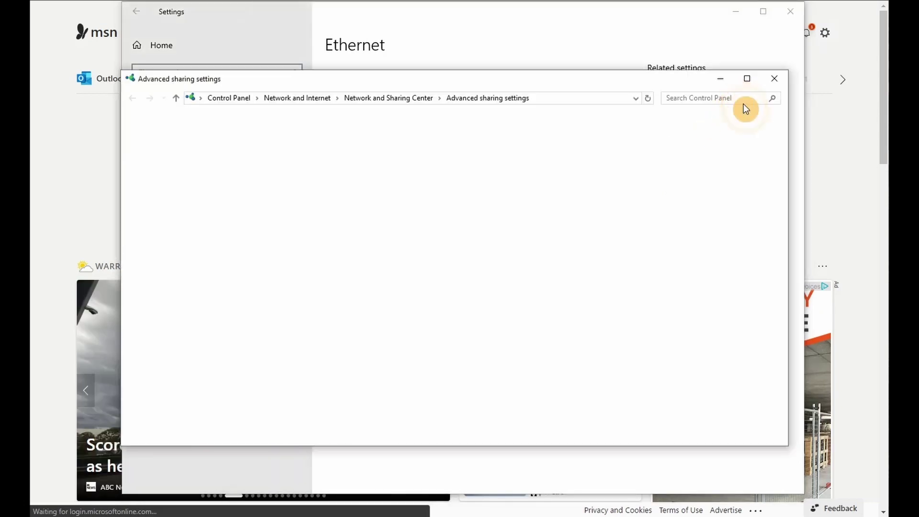
pyautogui.click(774, 79)
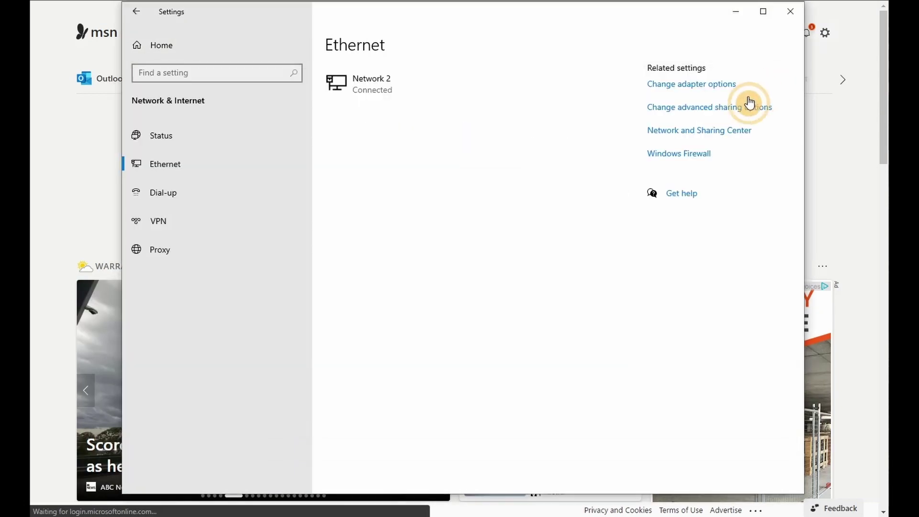
pyautogui.click(708, 136)
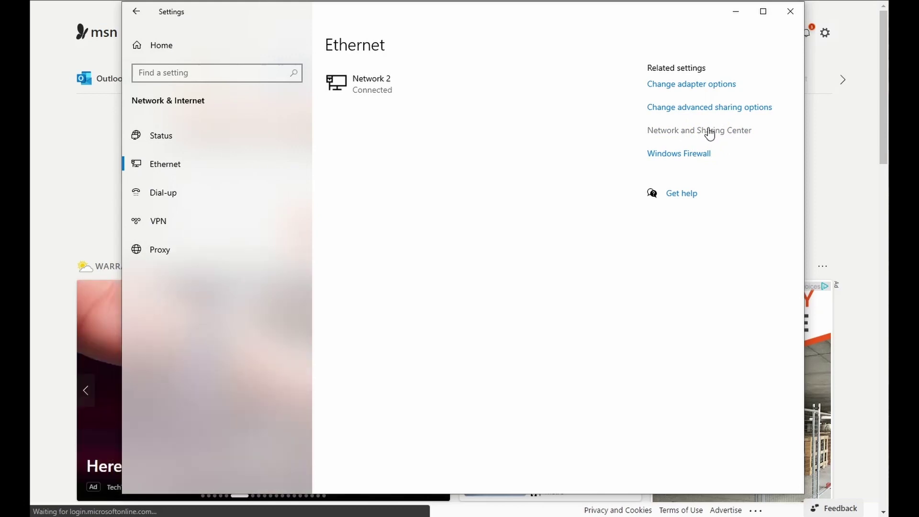
# - In Ethernet Instance 0 2's IPv4 properties, keep DNS 10.10.10.24 and clear alternate 10.10.0.1
pyautogui.click(567, 185)
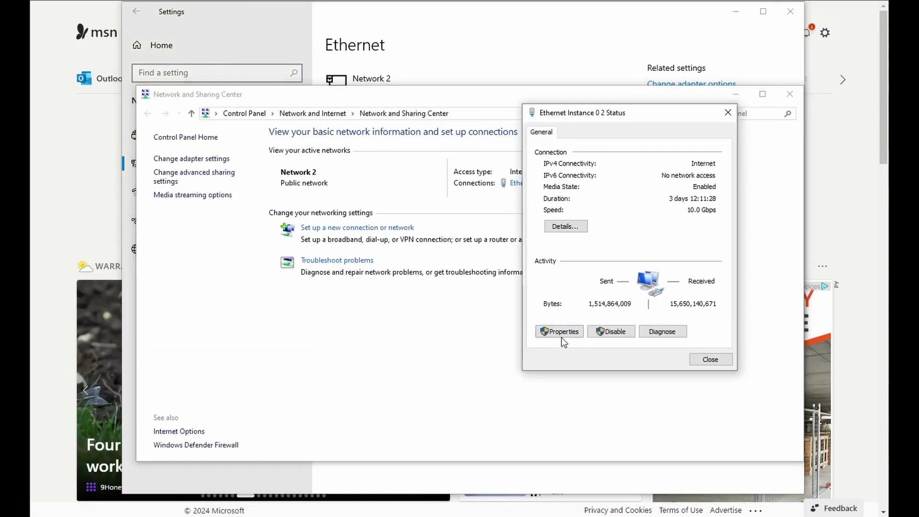
pyautogui.click(562, 336)
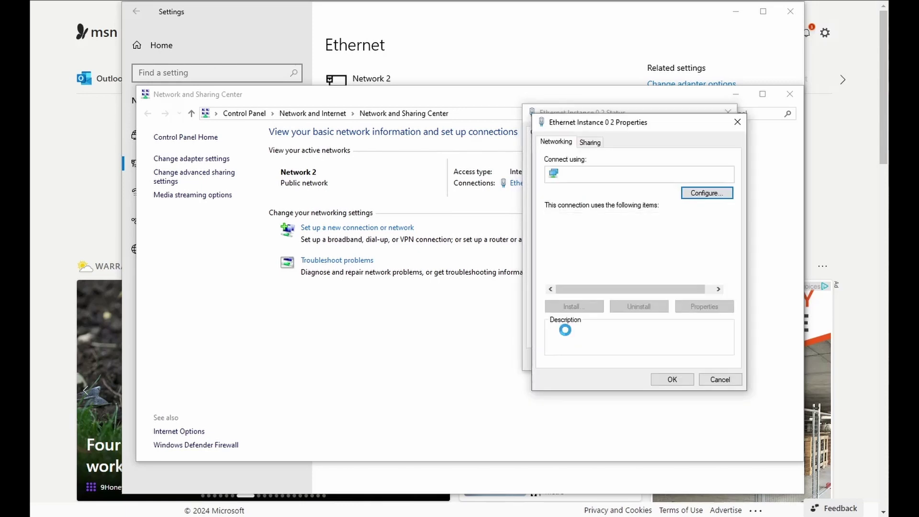
pyautogui.doubleClick(633, 259)
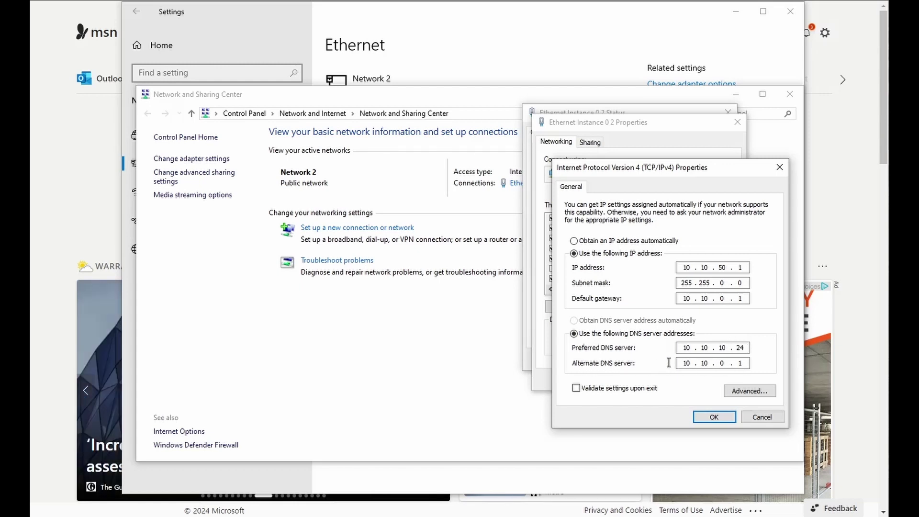
pyautogui.click(747, 362)
pyautogui.press('BackSpace')
pyautogui.press('BackSpace')
pyautogui.press('BackSpace')
pyautogui.press('BackSpace')
pyautogui.press('BackSpace')
pyautogui.press('BackSpace')
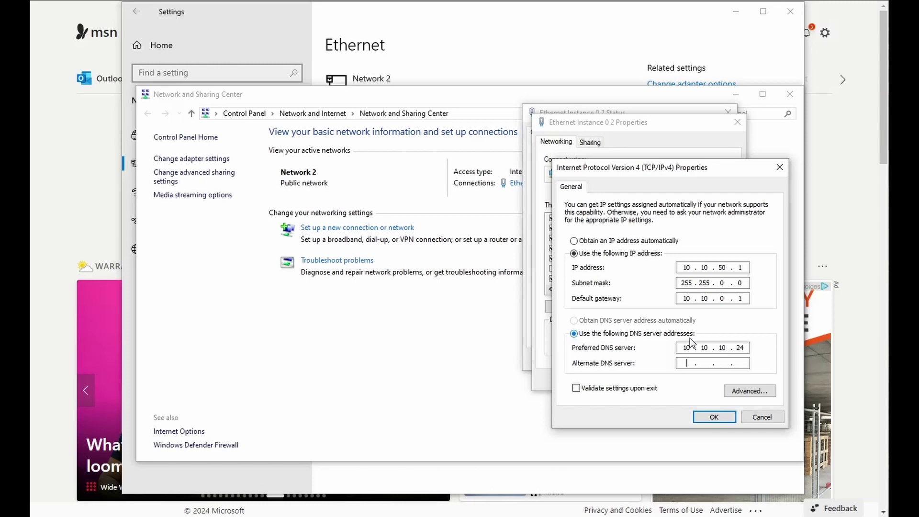
pyautogui.click(713, 416)
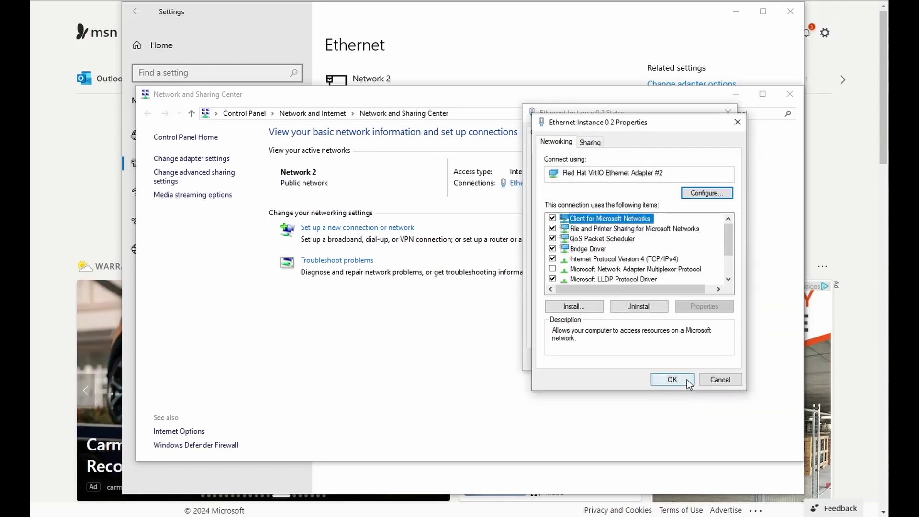
pyautogui.click(685, 380)
pyautogui.click(710, 360)
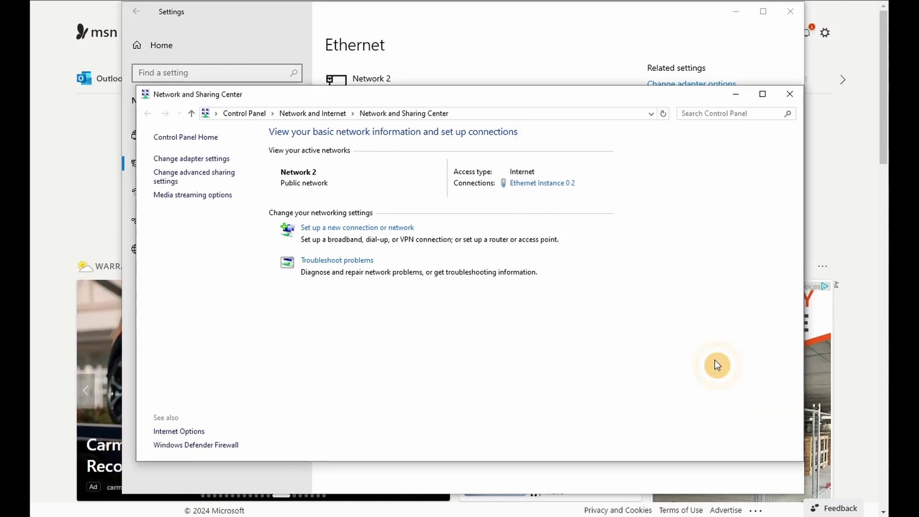
# - Close Network and Sharing Center, minimize Settings, and view msn.com full screen with its ads
pyautogui.click(790, 94)
pyautogui.click(737, 11)
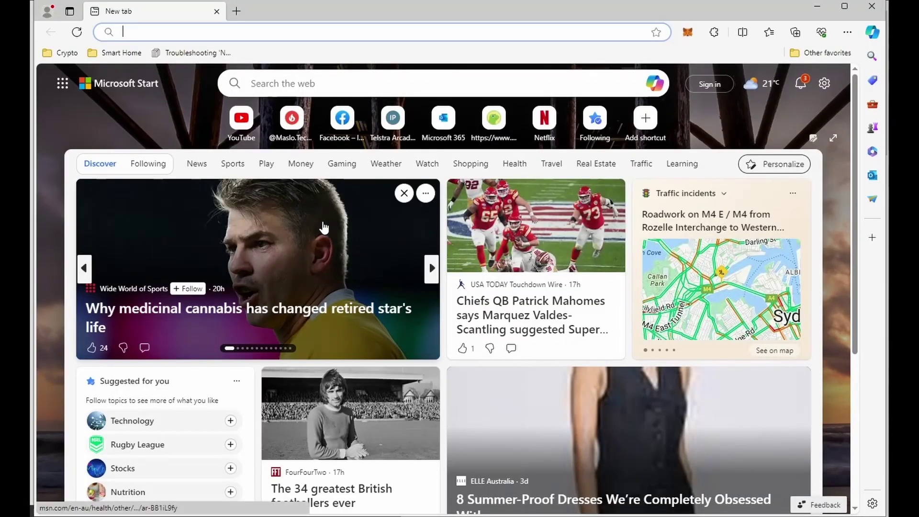
pyautogui.click(194, 28)
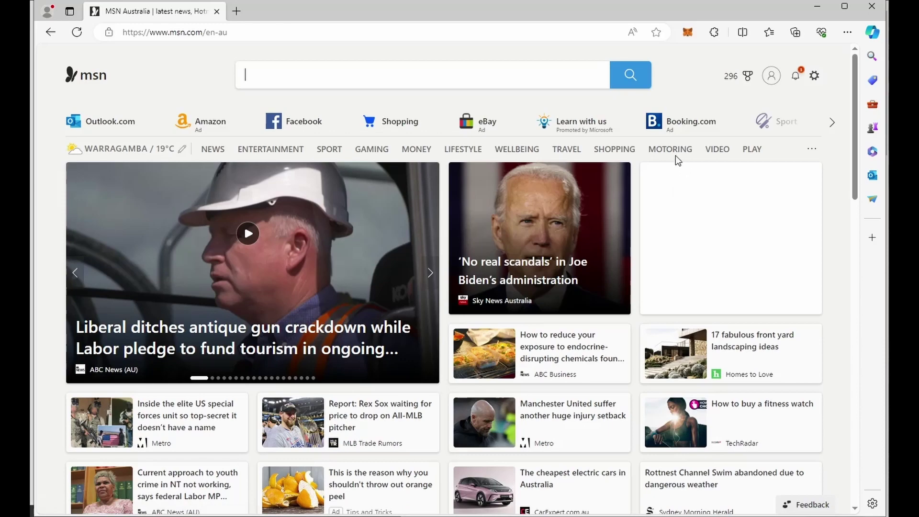
pyautogui.scroll(-5, 768, 230)
pyautogui.scroll(5, 774, 229)
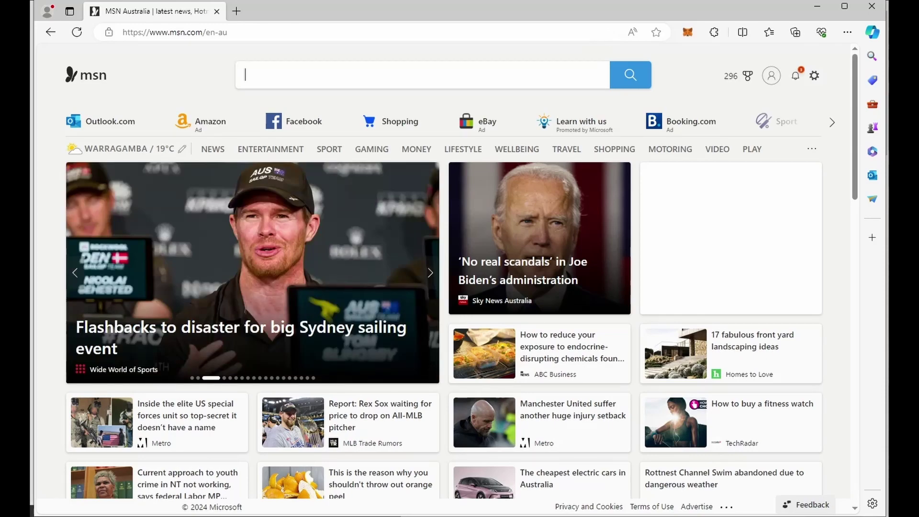
pyautogui.press('F11')
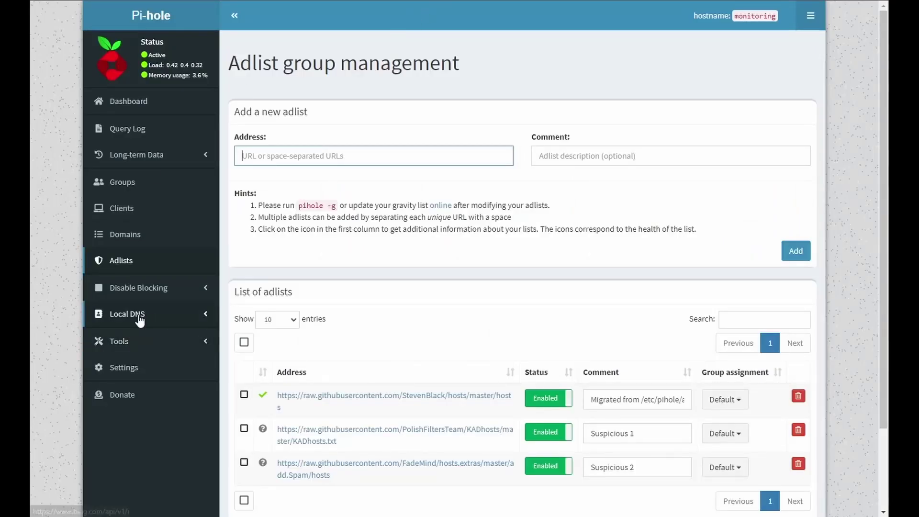
# - Expand Local DNS in the Pi-hole sidebar and view the empty DNS Records list
pyautogui.click(136, 316)
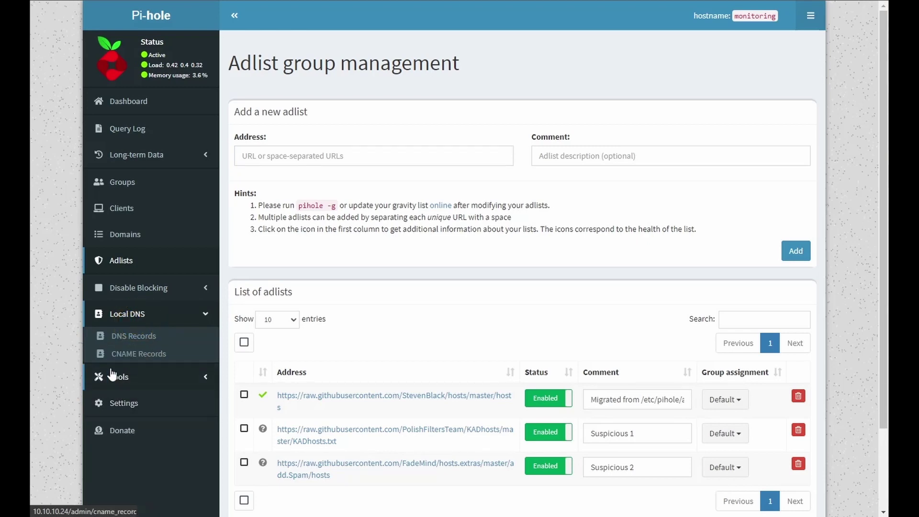
pyautogui.click(131, 340)
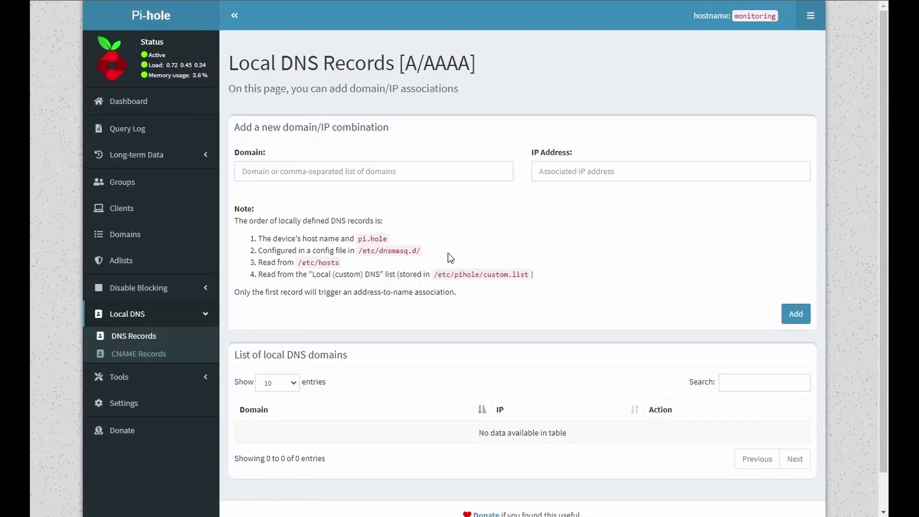
pyautogui.scroll(-1, 453, 243)
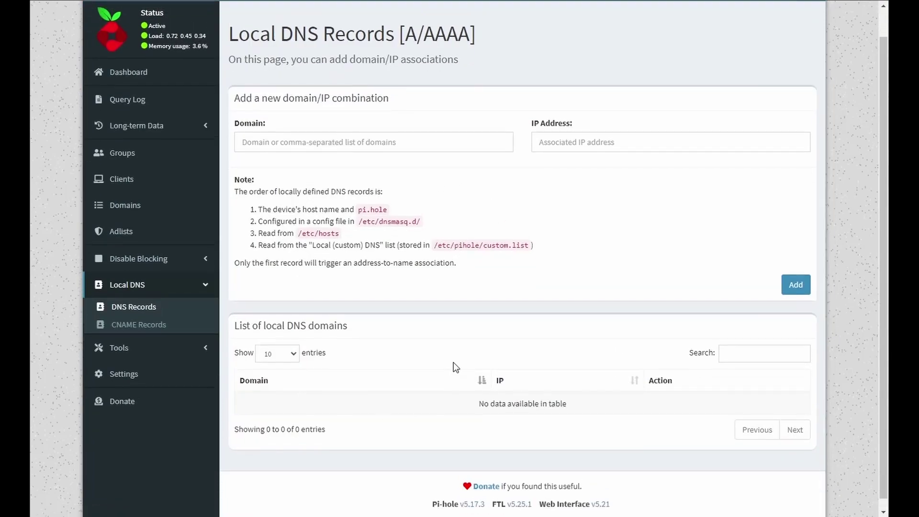
pyautogui.scroll(1, 452, 360)
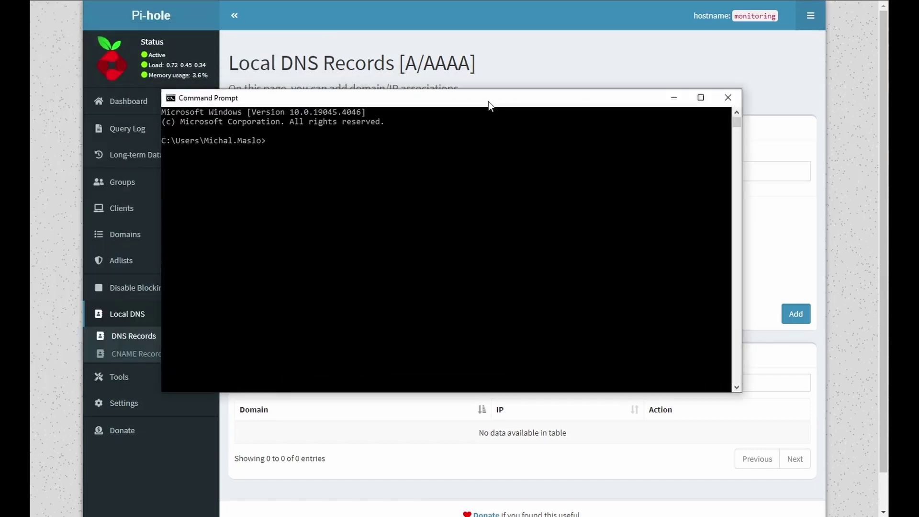
# - Ping 10.10.10.10 to confirm it replies, then stop the ping
pyautogui.moveTo(488, 102); pyautogui.dragTo(565, 51)
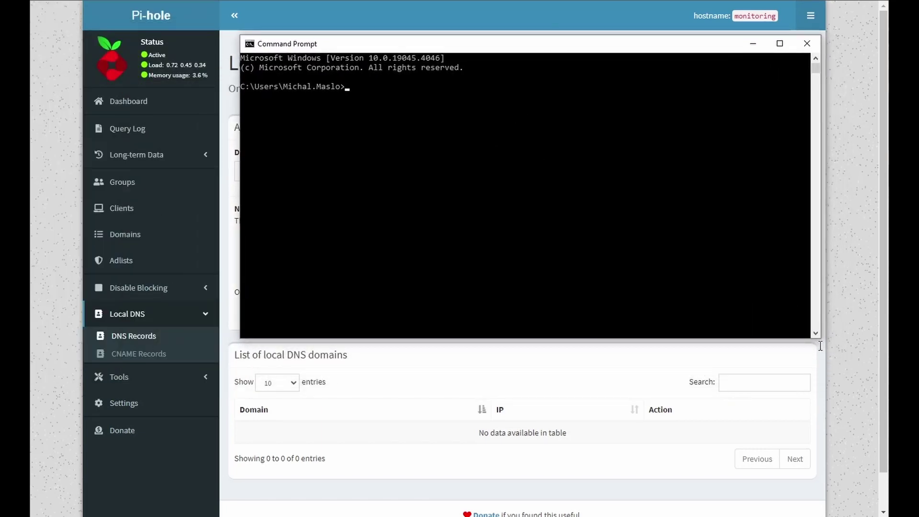
pyautogui.write('ping 10.10.10.10.')
pyautogui.press('BackSpace')
pyautogui.press('Return')
pyautogui.hotkey('ctrl', 'c')
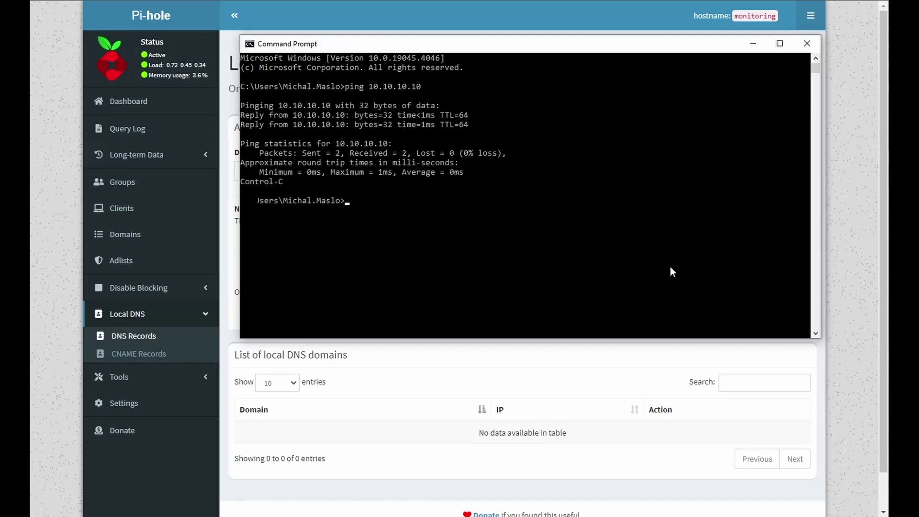
# - Run nslookup 10.10.10.10, which returns Non-existent domain, and select the address
pyautogui.press('Up')
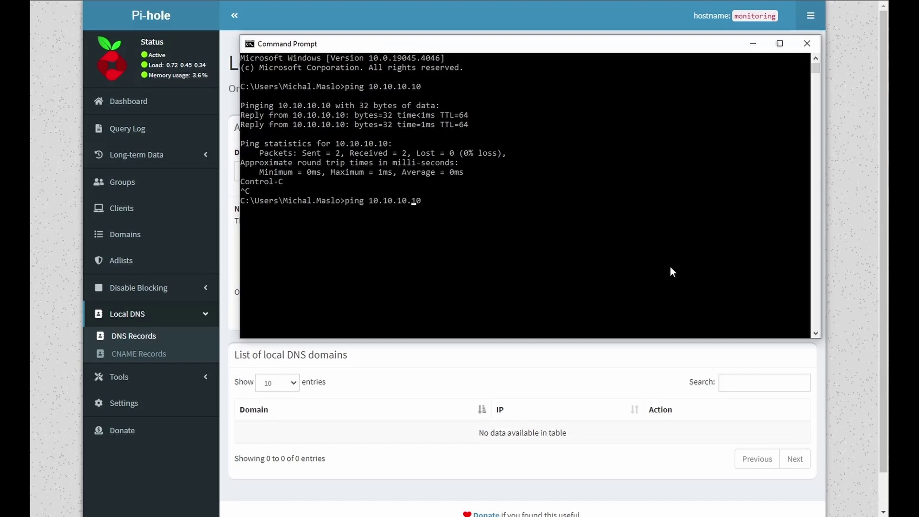
pyautogui.press('Delete')
pyautogui.press('Delete')
pyautogui.press('Delete')
pyautogui.press('Delete')
pyautogui.press('Delete')
pyautogui.write('nslookup')
pyautogui.press('Return')
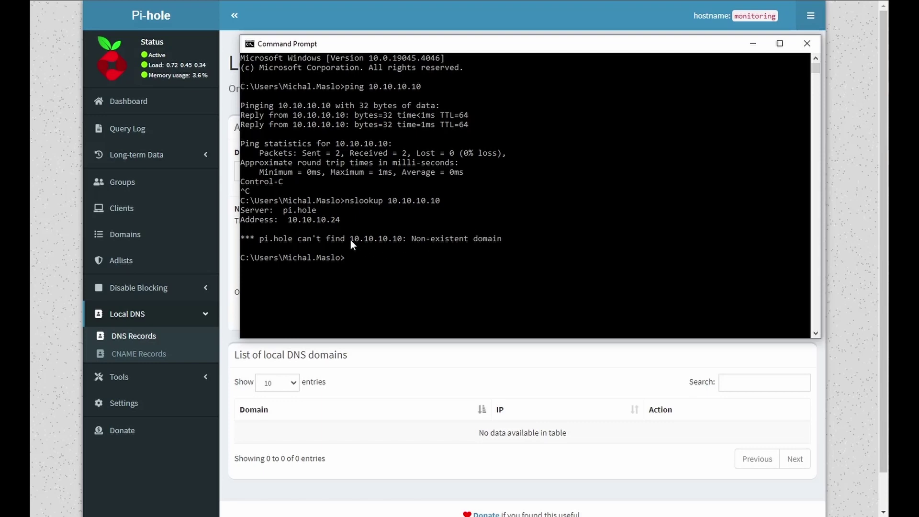
pyautogui.moveTo(350, 240); pyautogui.dragTo(400, 241)
# - Add a Pi-hole local DNS record with IP 10.10.10.10 and domain Proxmox-Alpha
pyautogui.hotkey('ctrl', 'c')
pyautogui.click(407, 397)
pyautogui.click(616, 172)
pyautogui.hotkey('ctrl', 'v')
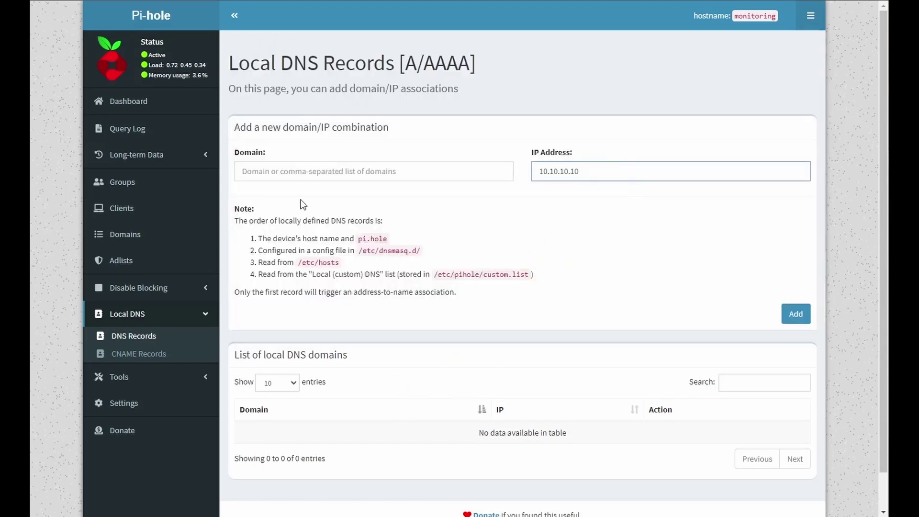
pyautogui.click(330, 176)
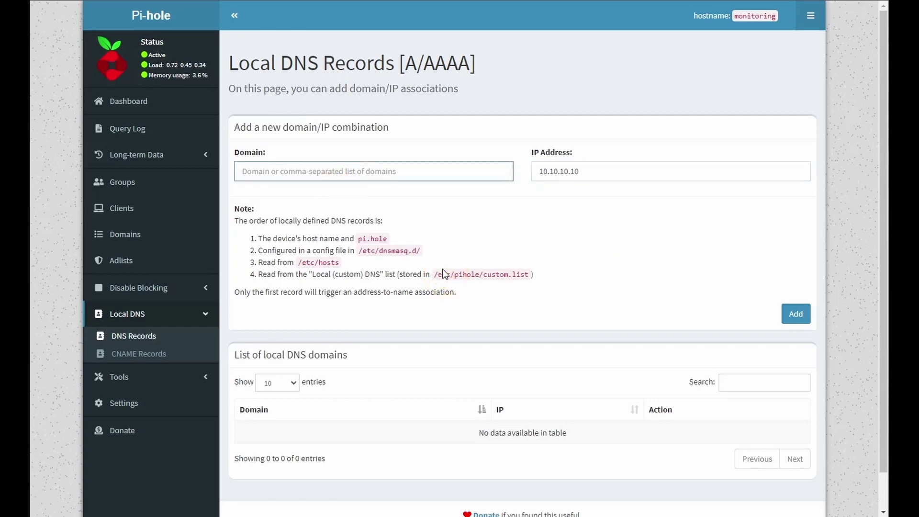
pyautogui.moveTo(602, 172); pyautogui.dragTo(535, 171)
pyautogui.click(488, 172)
pyautogui.click(332, 170)
pyautogui.write('Prox')
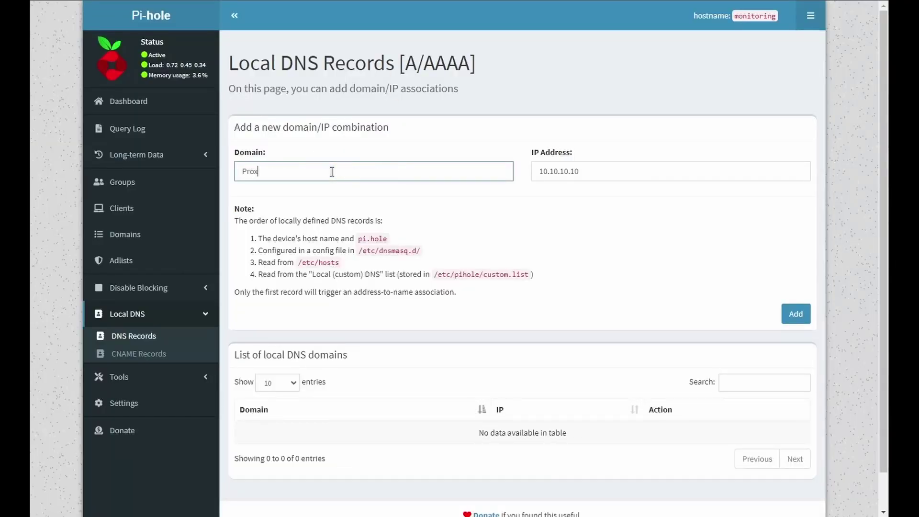
pyautogui.write('mox-Alpha')
pyautogui.click(796, 315)
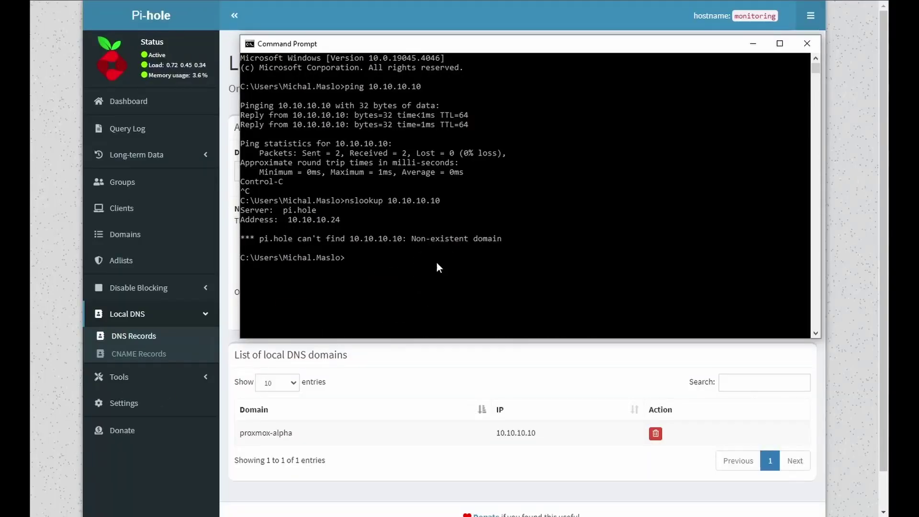
# - Rerun nslookup 10.10.10.10 until it resolves to proxmox-alpha via pi.hole
pyautogui.click(427, 257)
pyautogui.press('Escape')
pyautogui.press('Up')
pyautogui.press('Return')
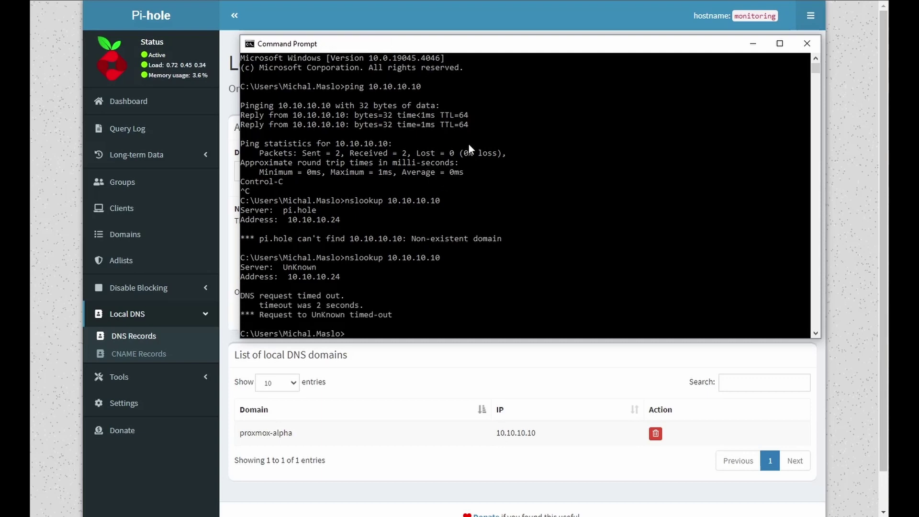
pyautogui.press('Up')
pyautogui.press('Return')
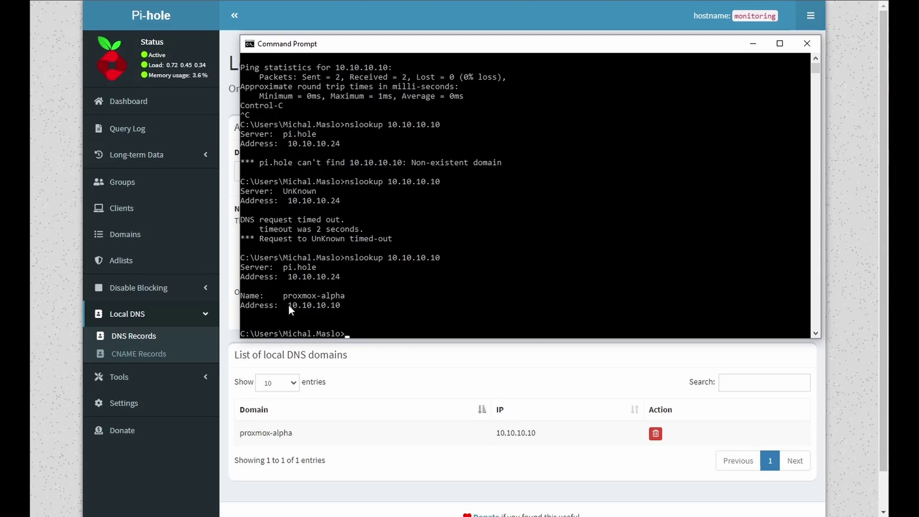
# - Highlight the resolved address 10.10.10.10 and name proxmox-alpha in the output
pyautogui.moveTo(288, 306); pyautogui.dragTo(339, 308)
pyautogui.rightClick(357, 310)
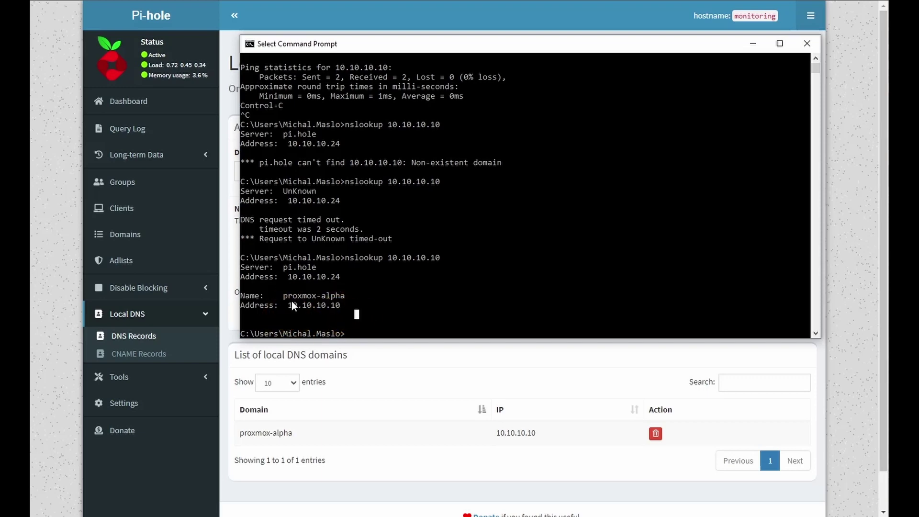
pyautogui.moveTo(285, 296); pyautogui.dragTo(344, 298)
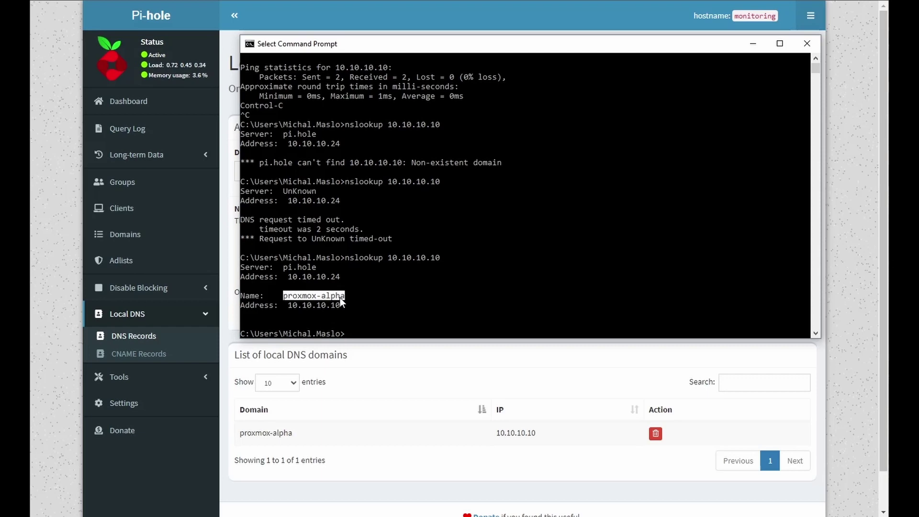
pyautogui.click(353, 297)
# - Return to the browser and open the Pi-hole Dashboard via the logo
pyautogui.click(68, 370)
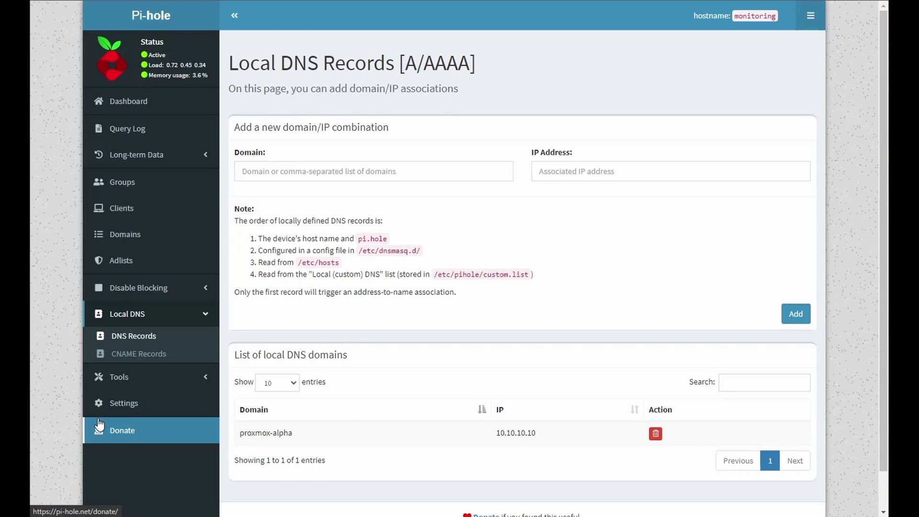
pyautogui.click(156, 19)
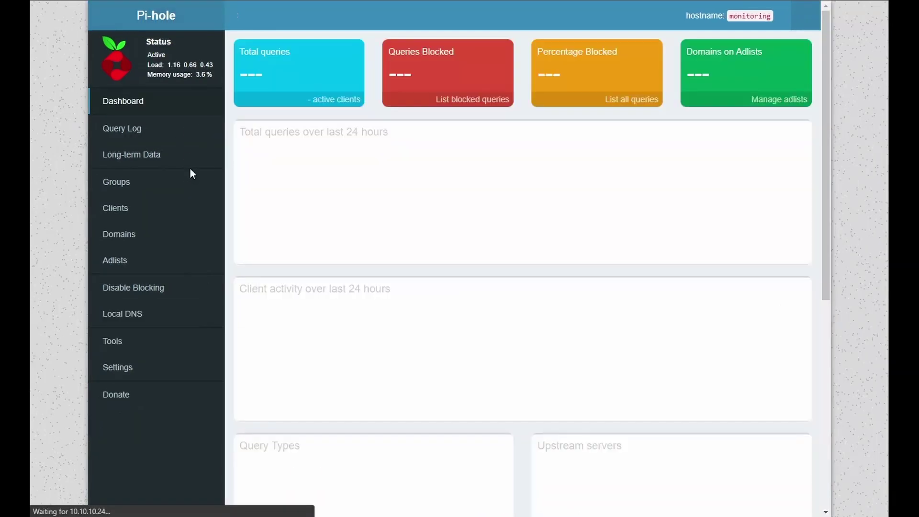